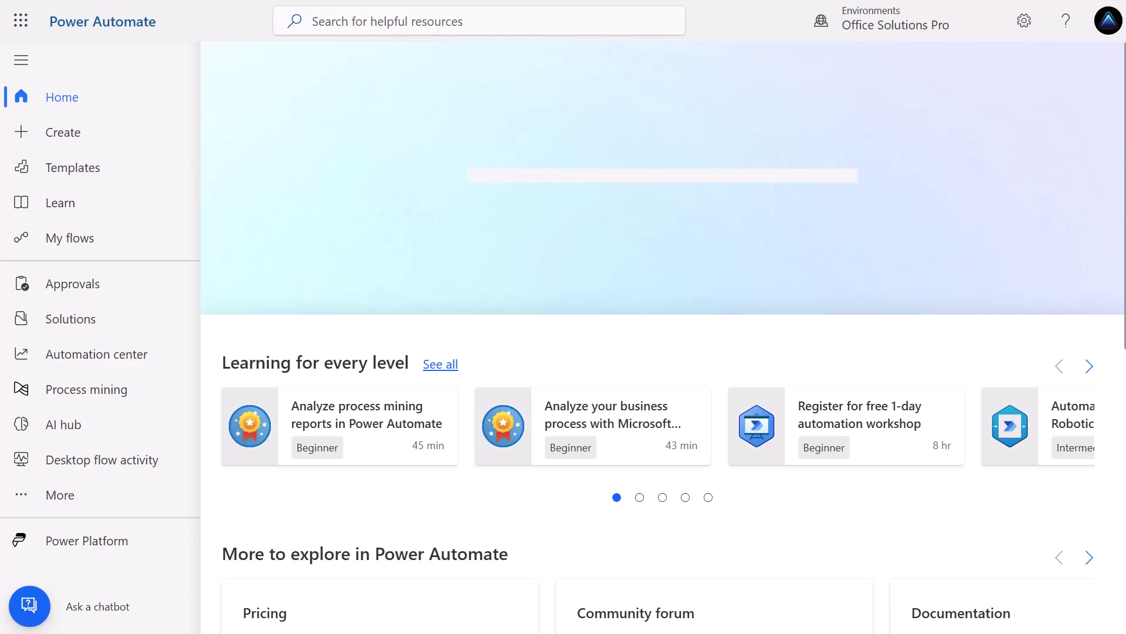
Start a blank automated cloud flow, skipping the flow name and trigger setup.
left_click(69, 140)
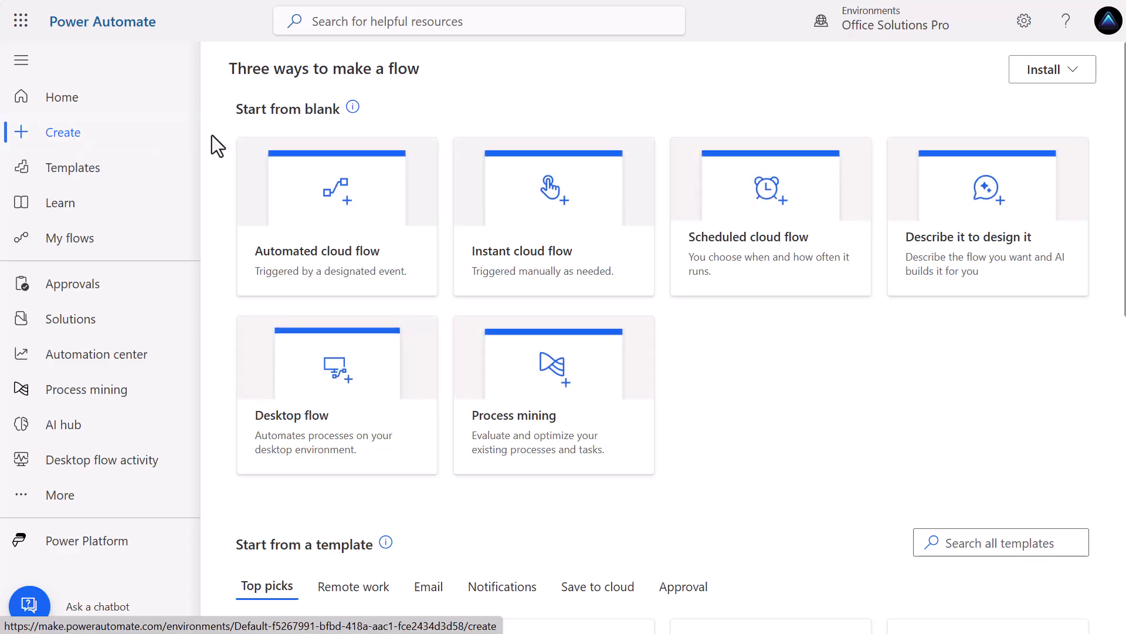
left_click(349, 197)
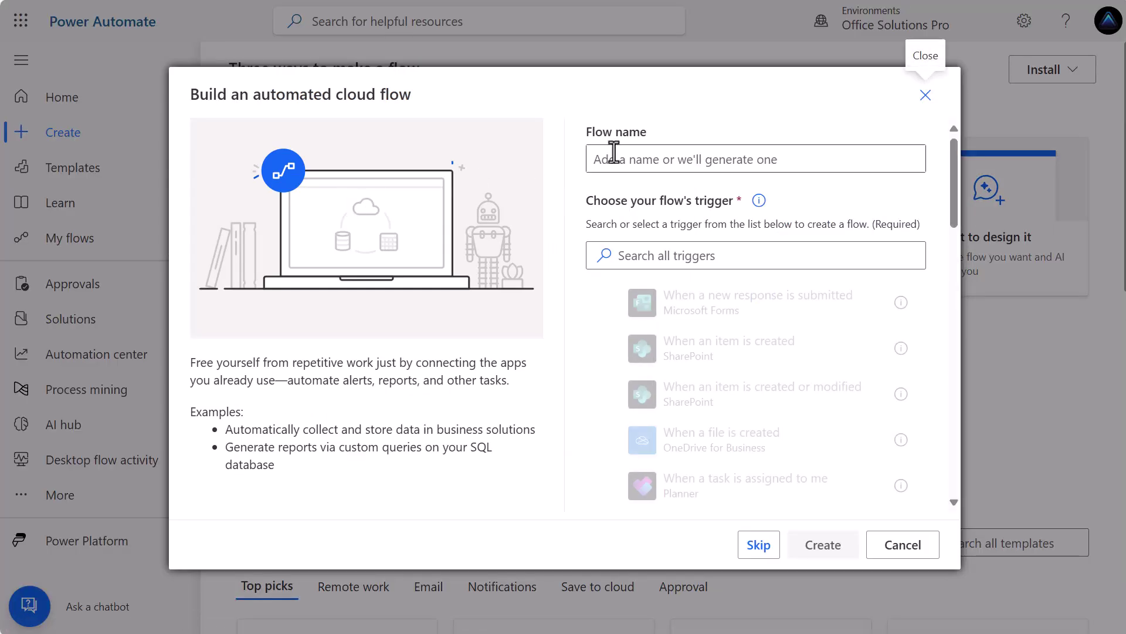
left_click(758, 544)
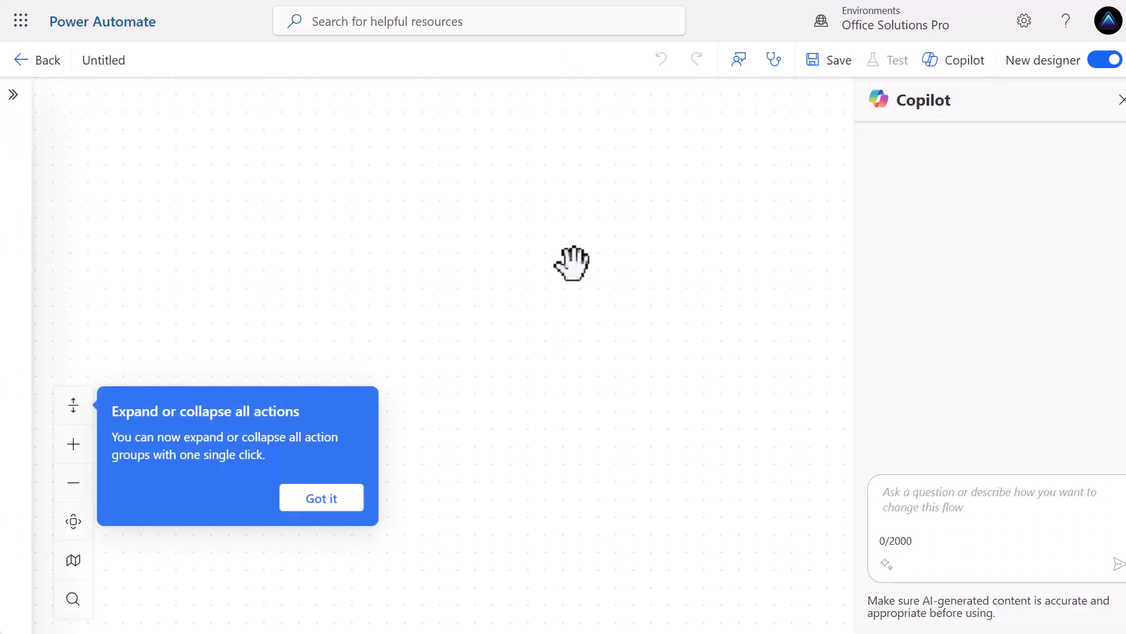
Add the Microsoft Dataverse trigger "When a row is added, modified or deleted" to the flow.
left_click(539, 124)
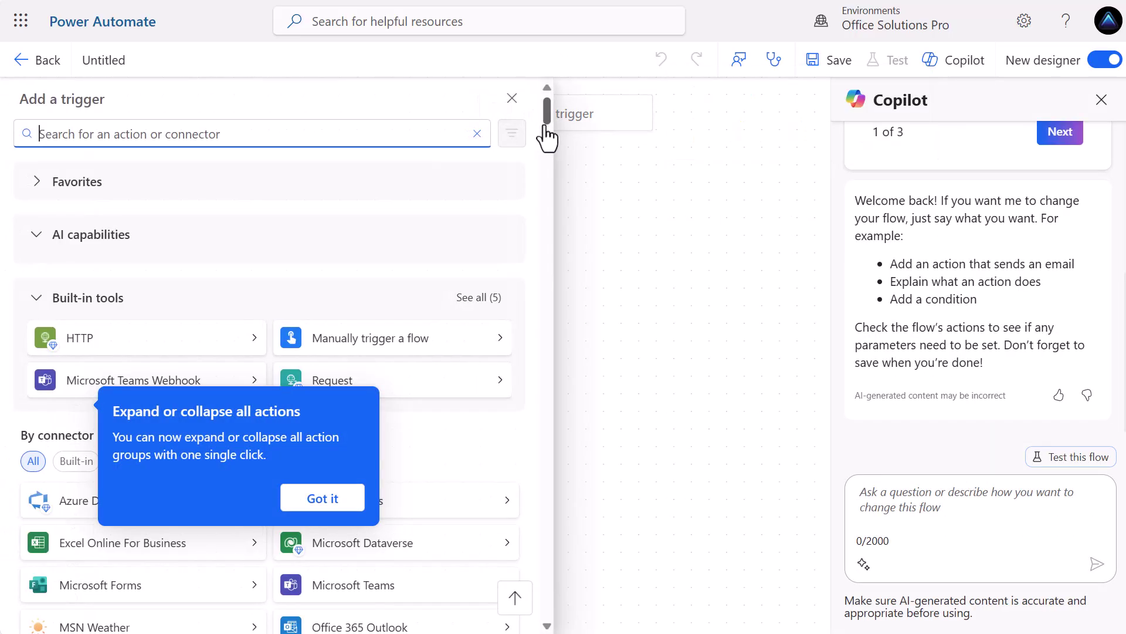
left_click(323, 497)
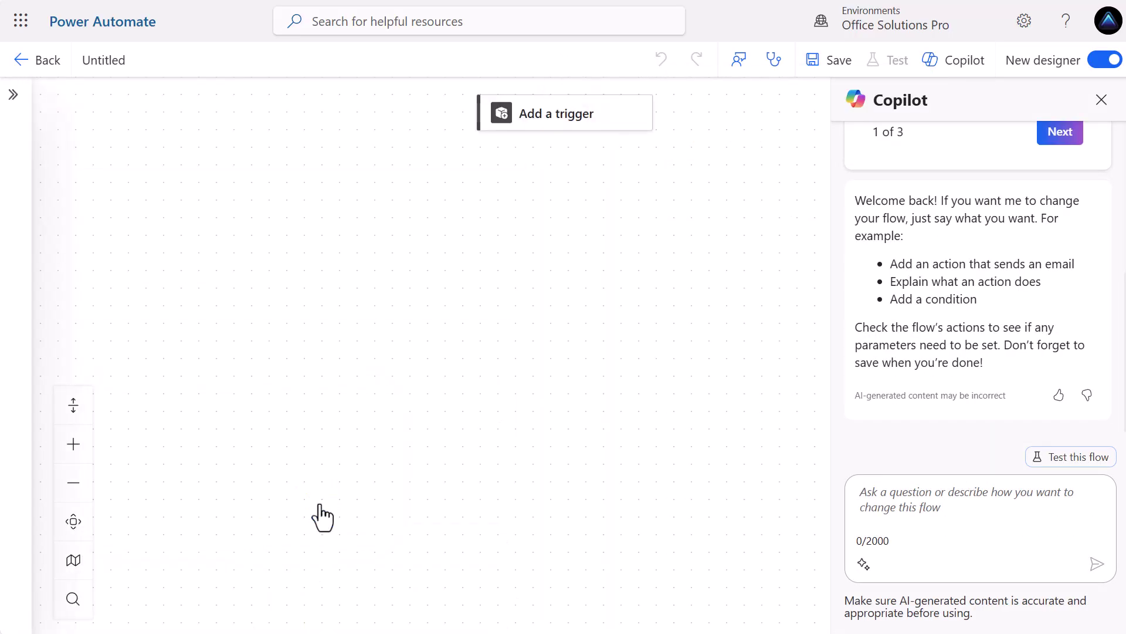
left_click(604, 130)
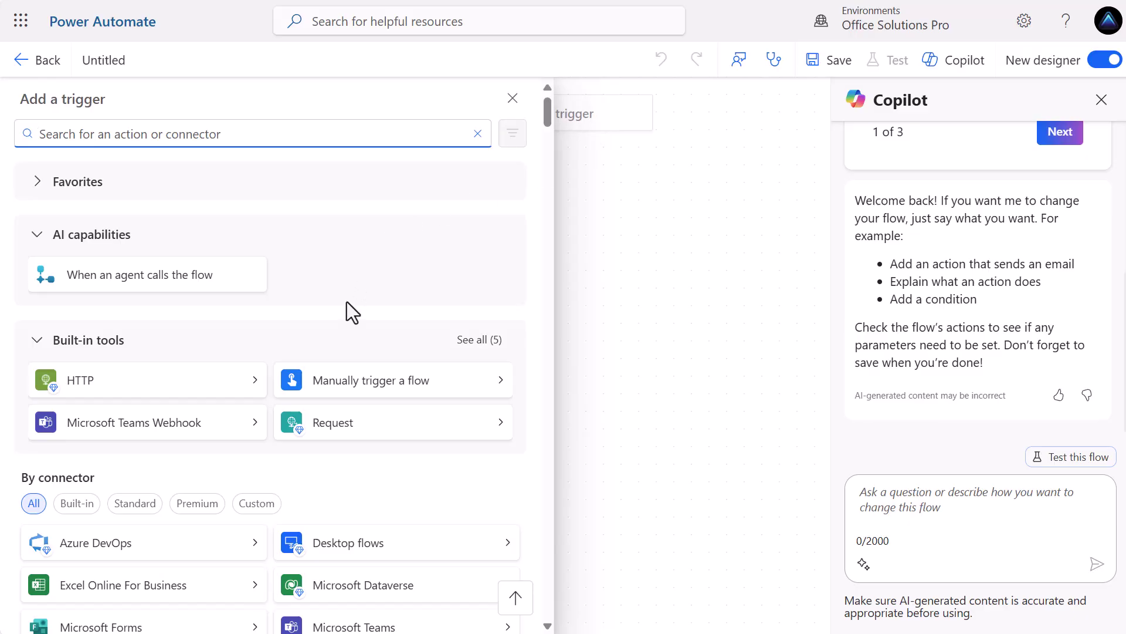
left_click(350, 593)
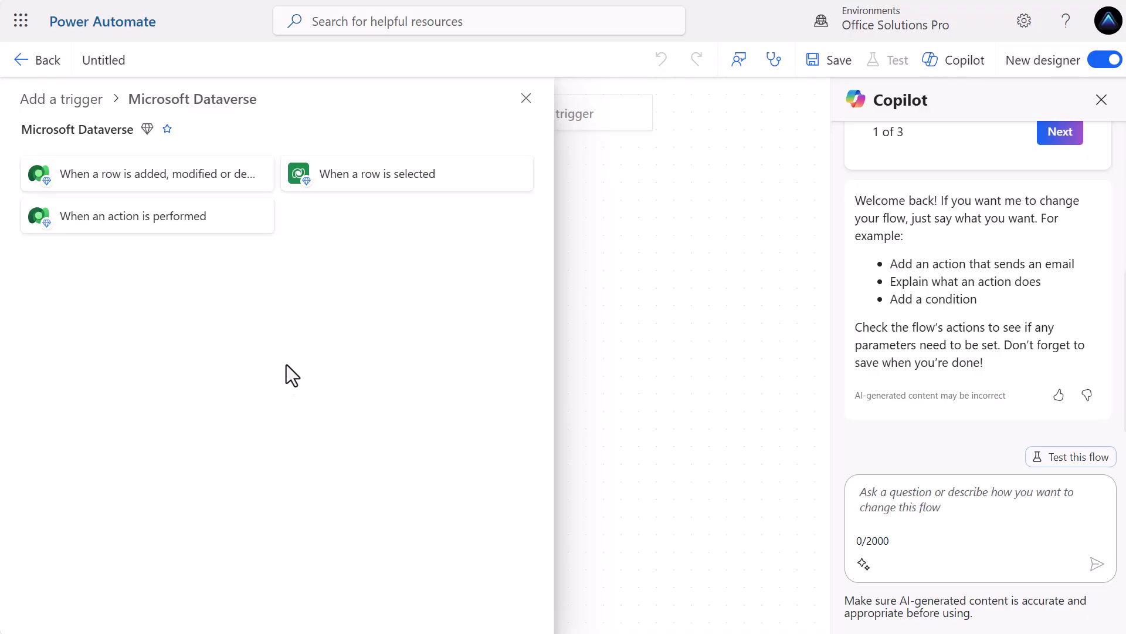
left_click(85, 189)
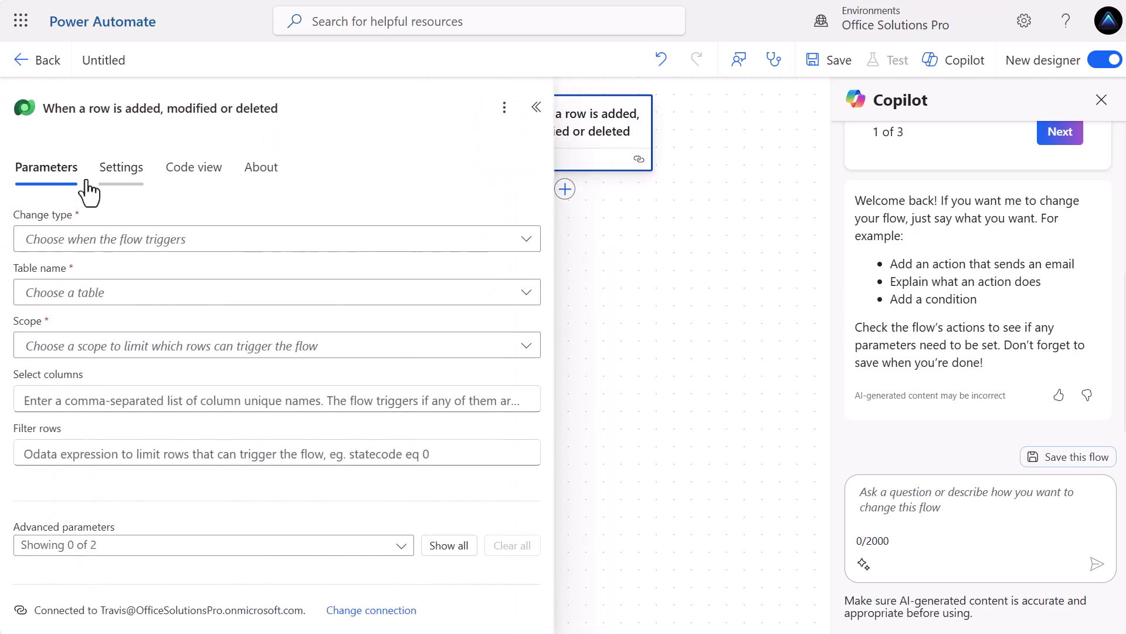
Configure the trigger with change type Added or Modified, table App Automation Joiners and scope Organization.
left_click(262, 254)
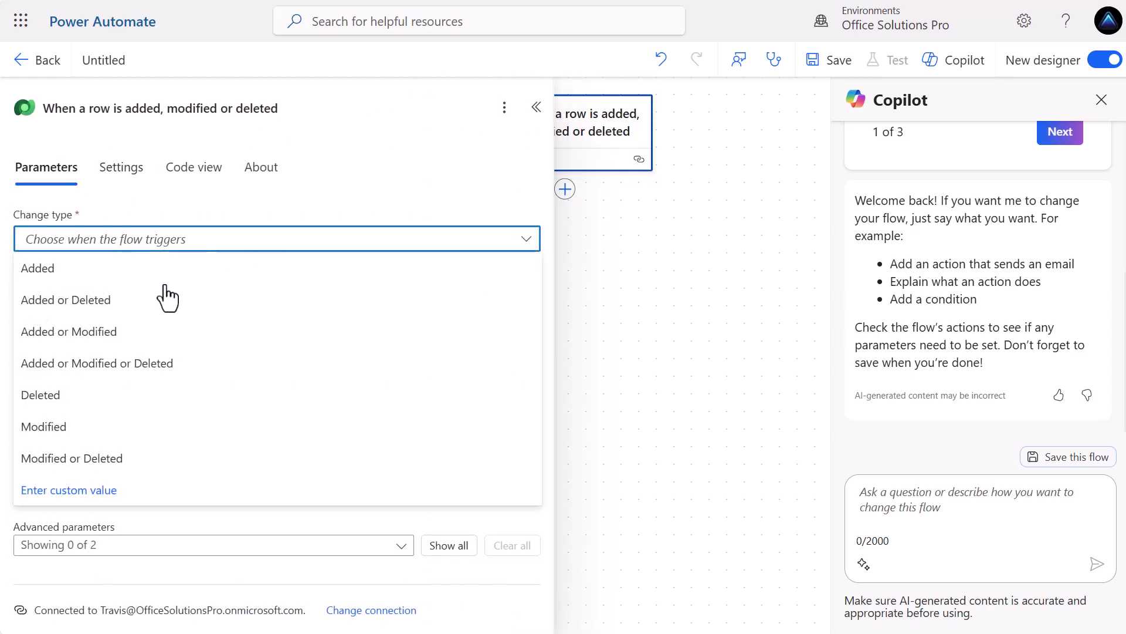
left_click(96, 345)
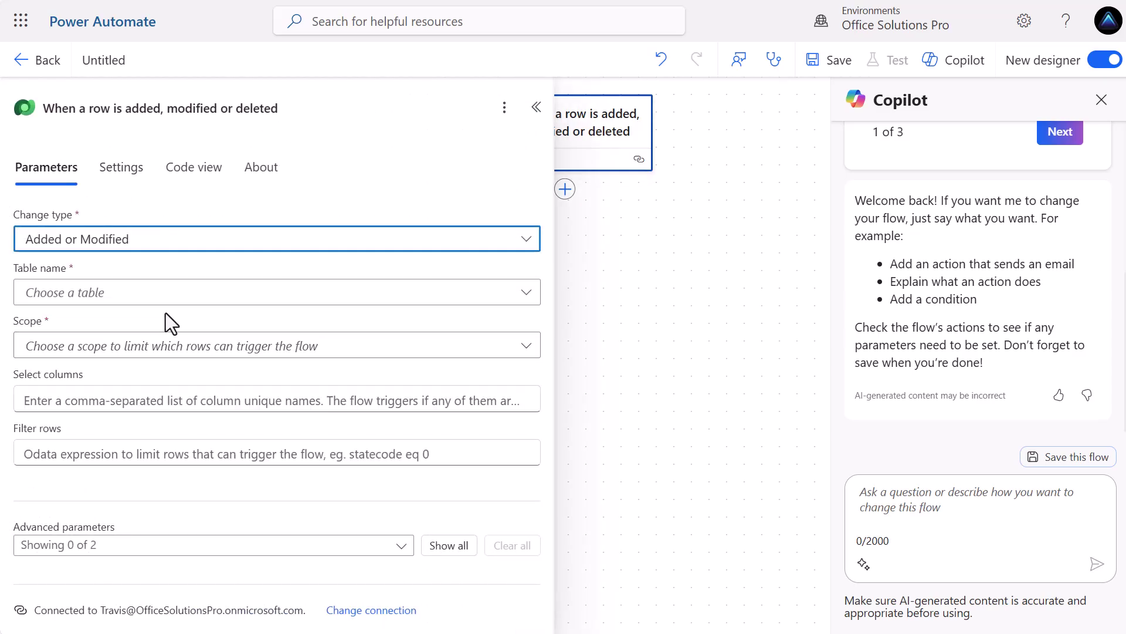
left_click(202, 297)
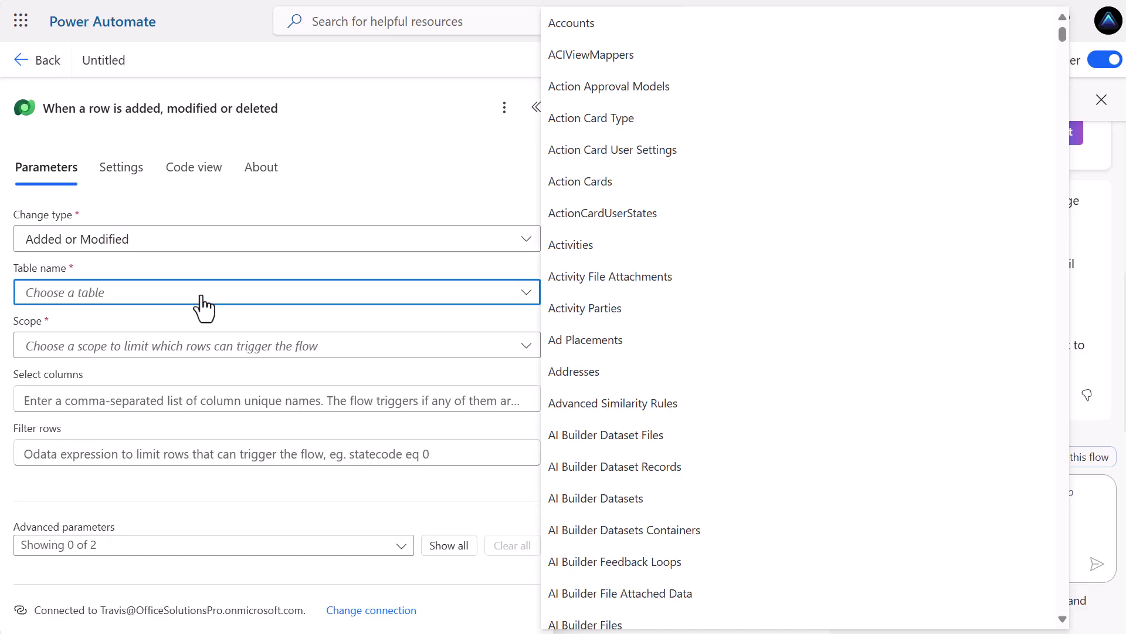
type("app autom")
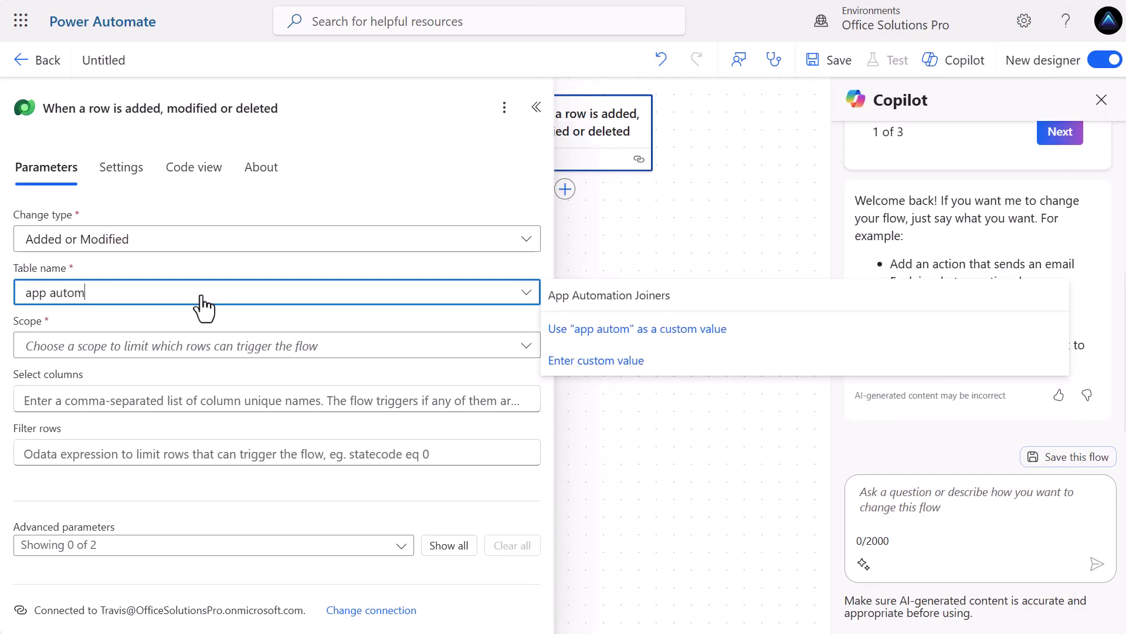
left_click(675, 309)
left_click(527, 345)
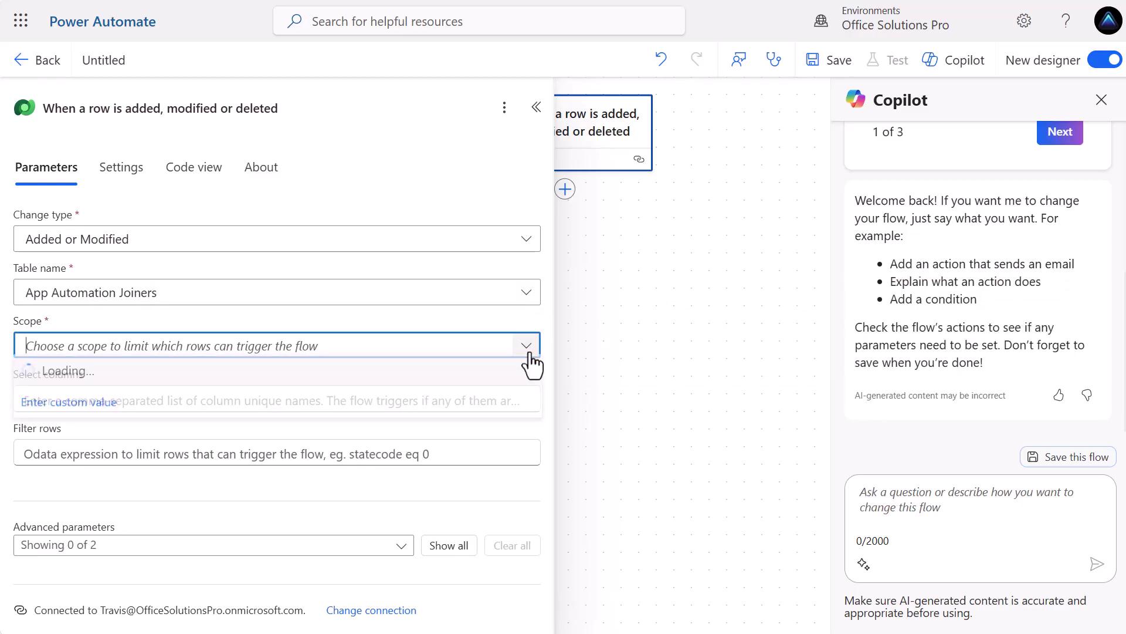
left_click(71, 376)
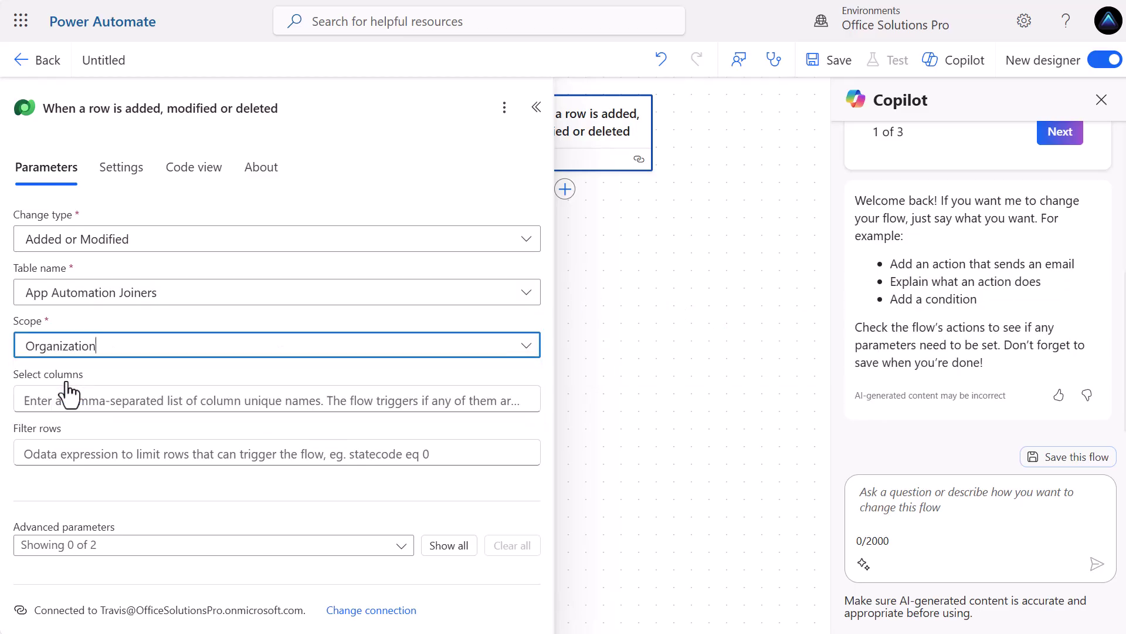
left_click(104, 399)
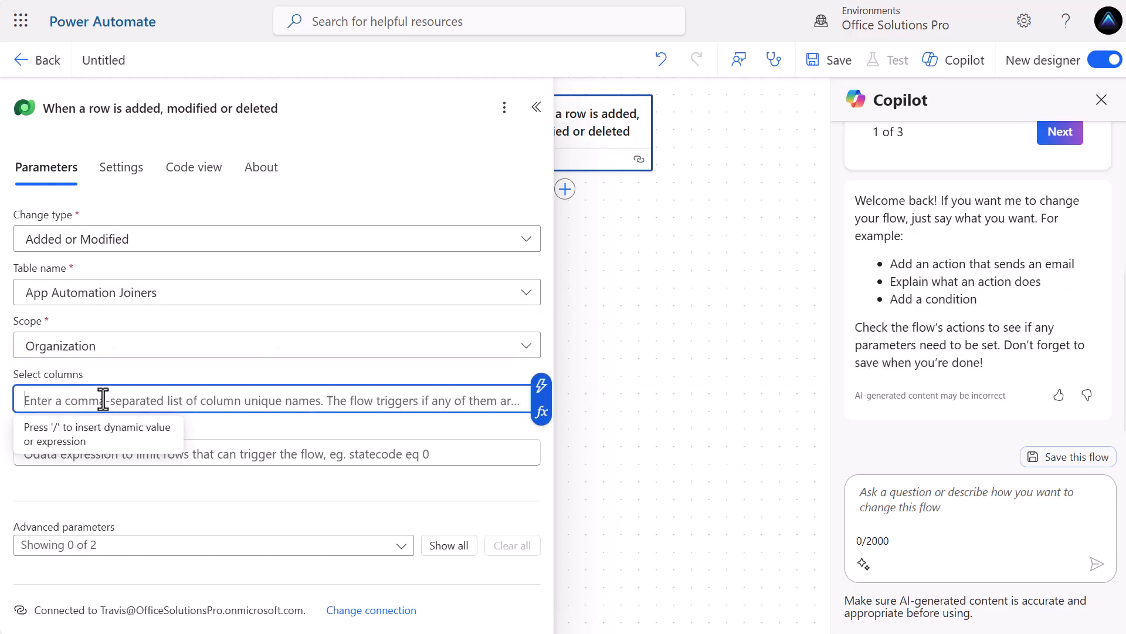
left_click(242, 377)
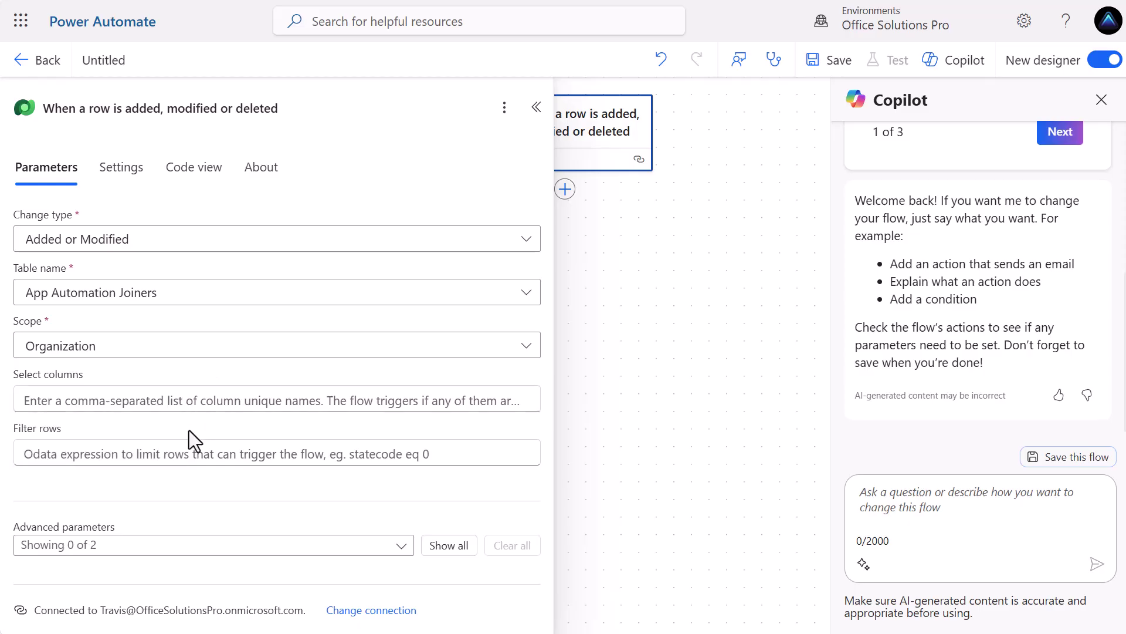
left_click(537, 107)
Add a Microsoft Dataverse "Get a row by ID" action after the trigger.
left_click(566, 196)
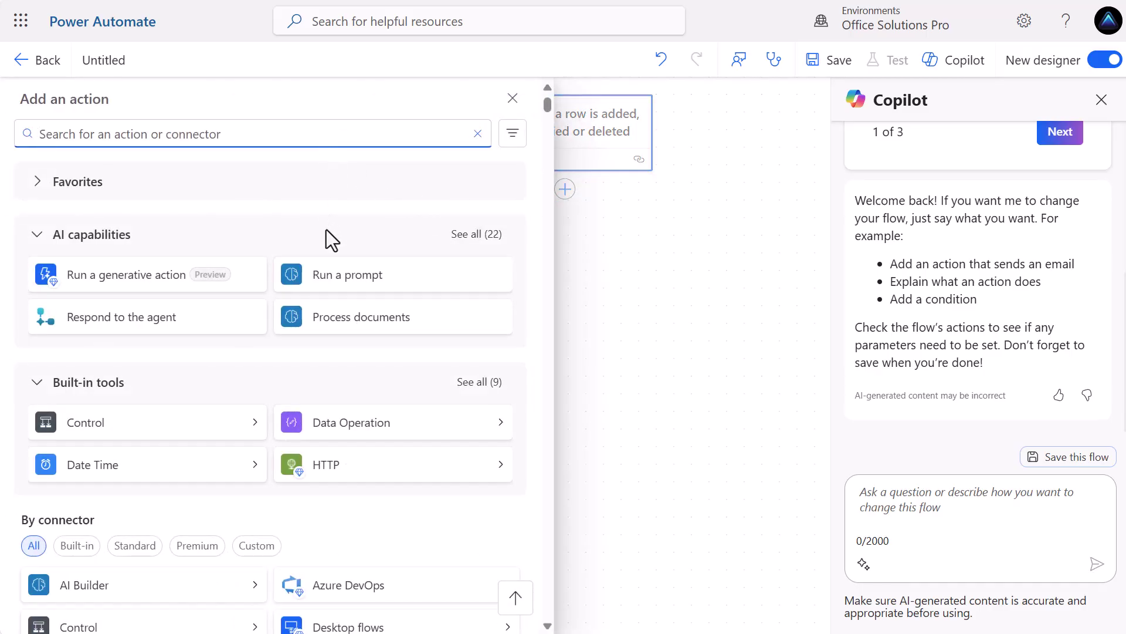
scroll(311, 341, "down", 3)
scroll(315, 355, "down", 2)
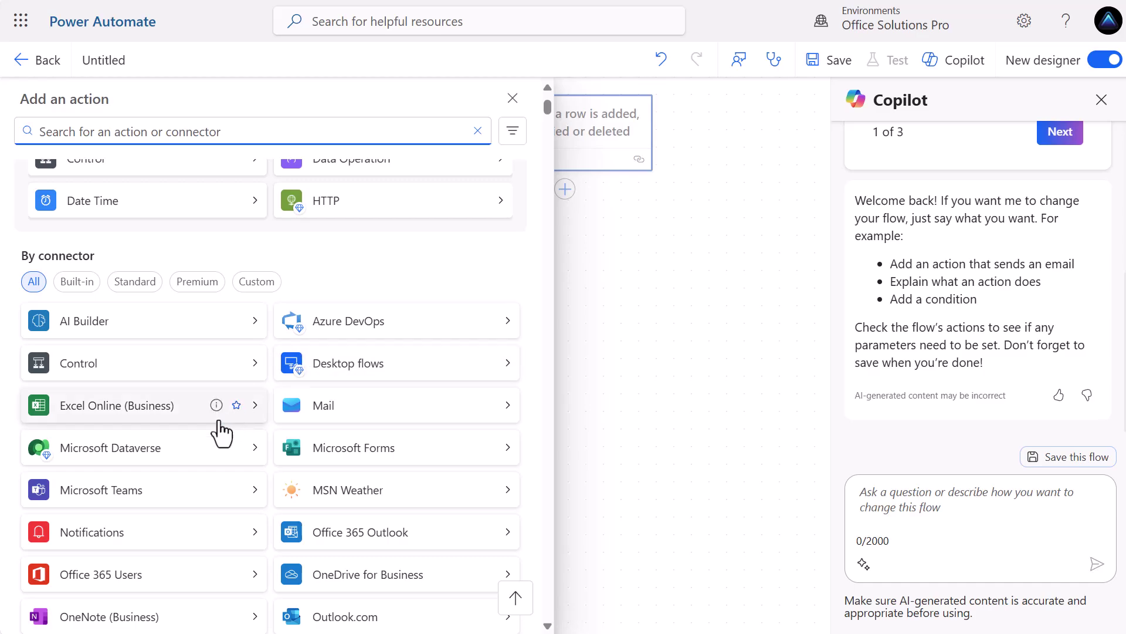
left_click(179, 458)
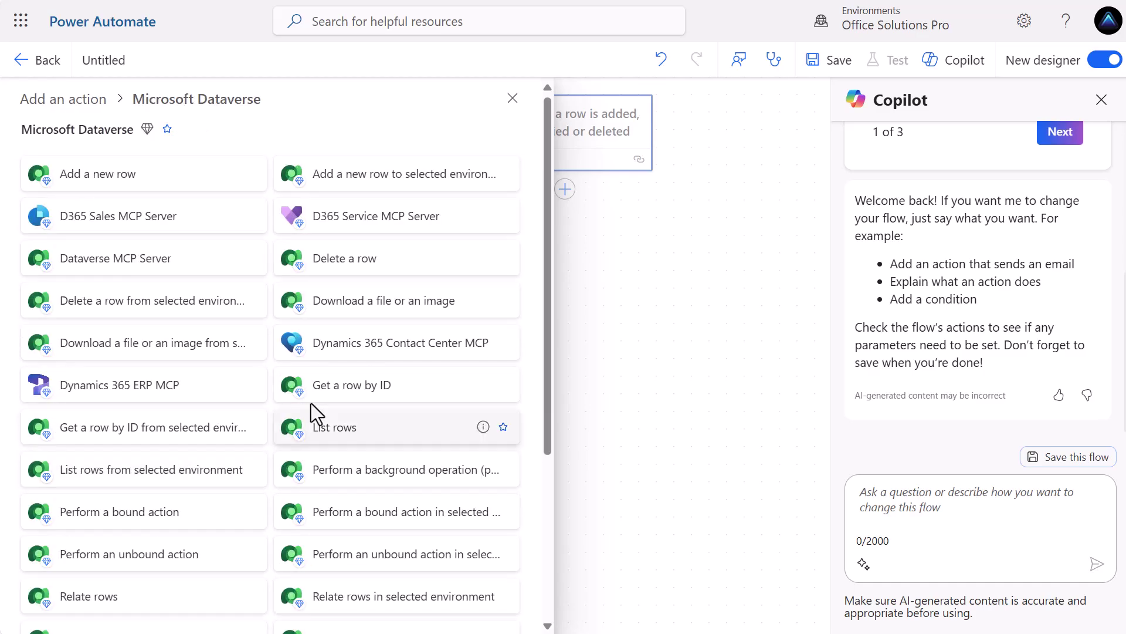
left_click(352, 396)
Set the action's table to Automation Details and its row ID to the trigger's Automation (Value) dynamic content.
left_click(251, 240)
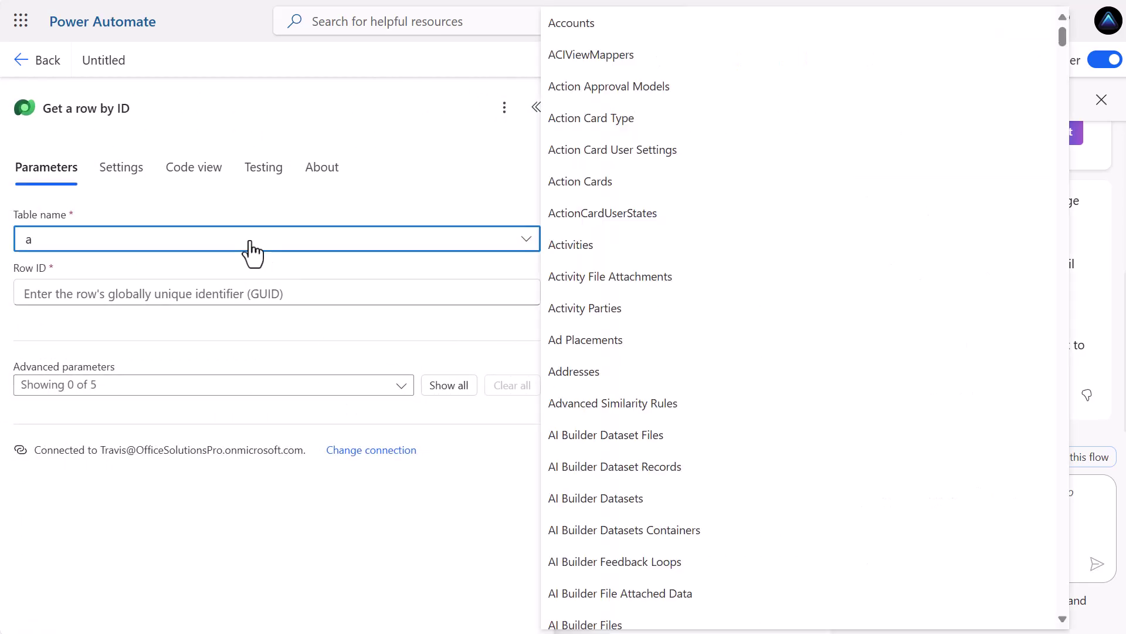
type("autom")
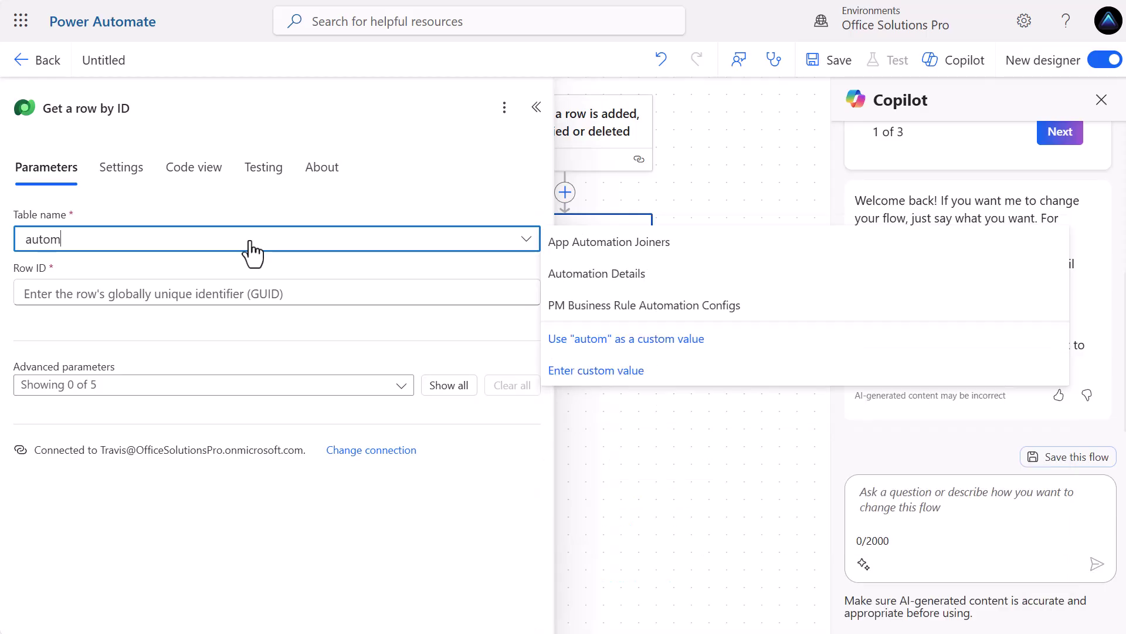
left_click(620, 277)
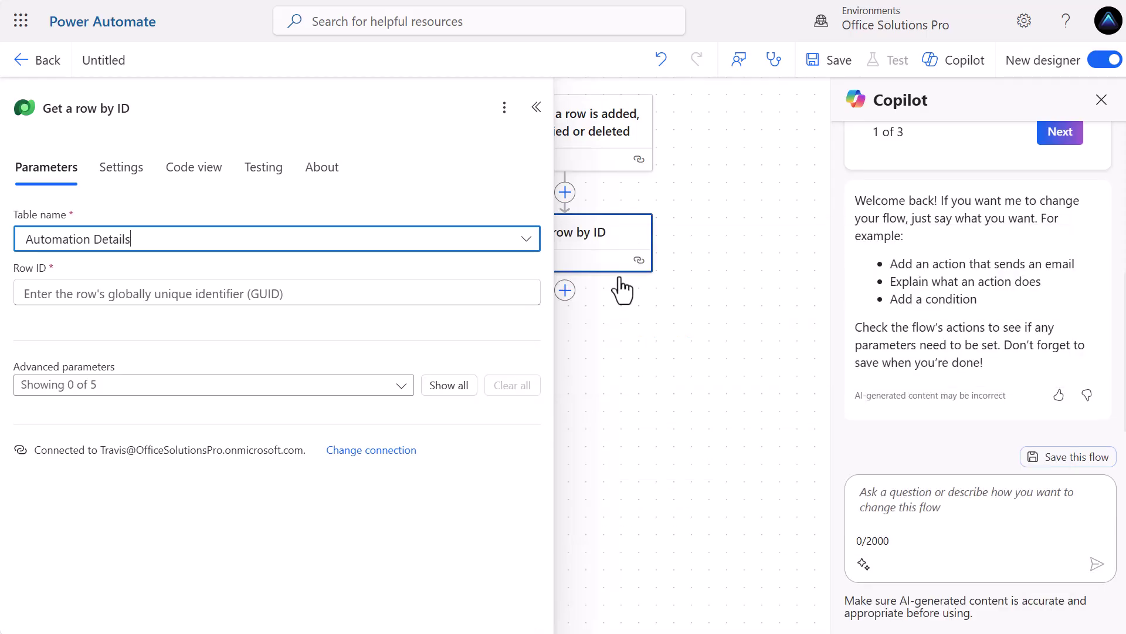
left_click(240, 296)
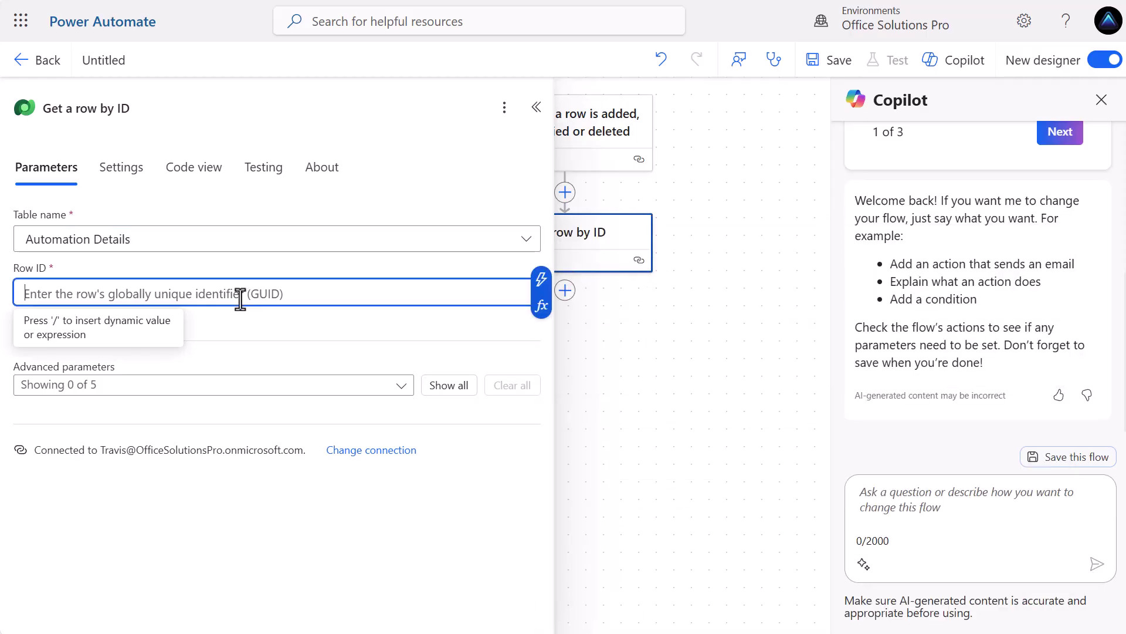
left_click(541, 281)
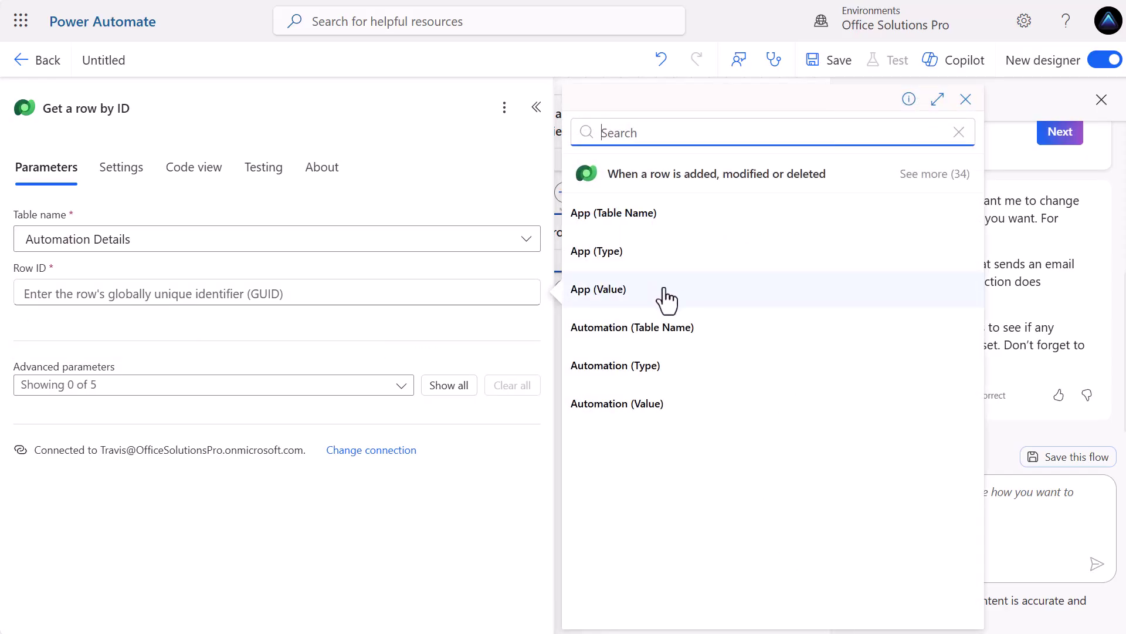
left_click(628, 408)
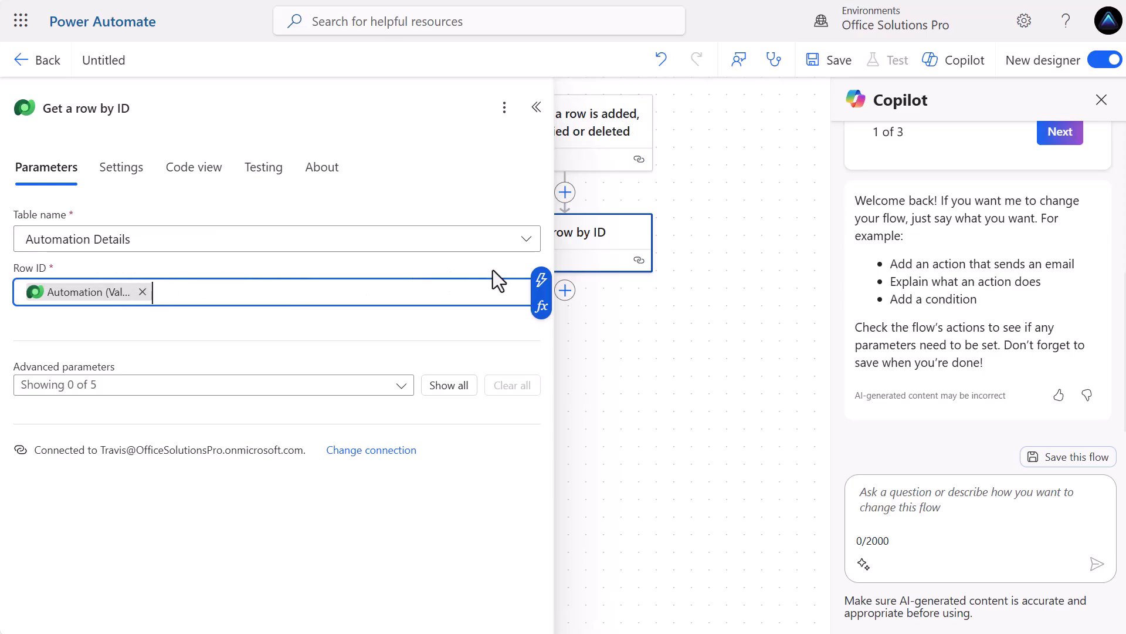
left_click(537, 107)
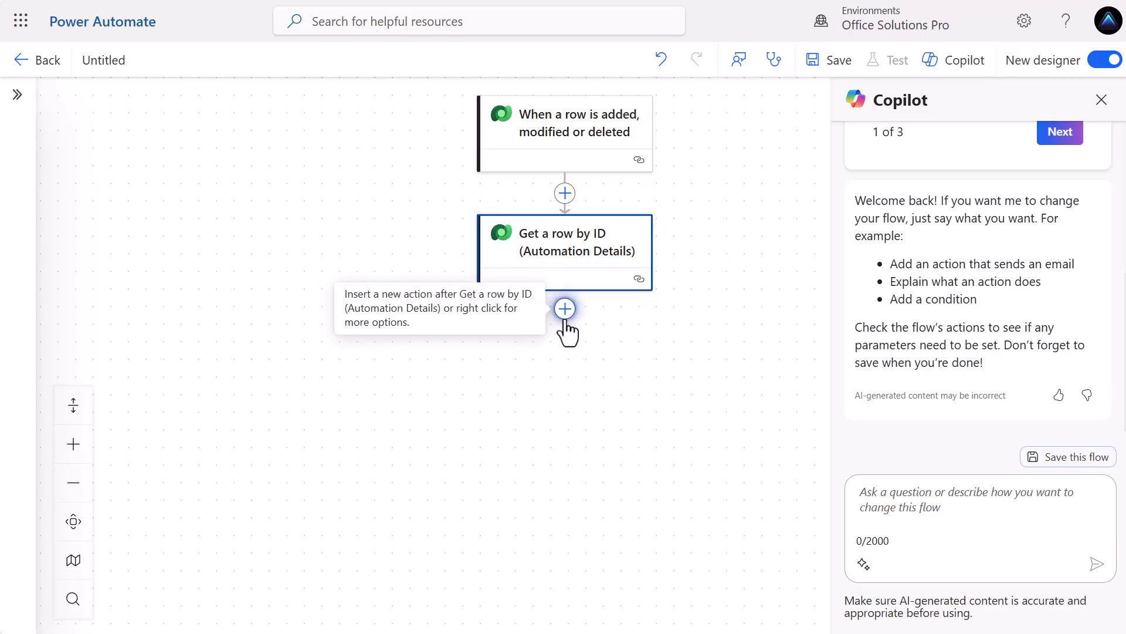
Add a second Dataverse "Get a row by ID" action after the Automation Details one and name it "Get a row by ID (App Details)".
left_click(565, 308)
scroll(176, 428, "down", 5)
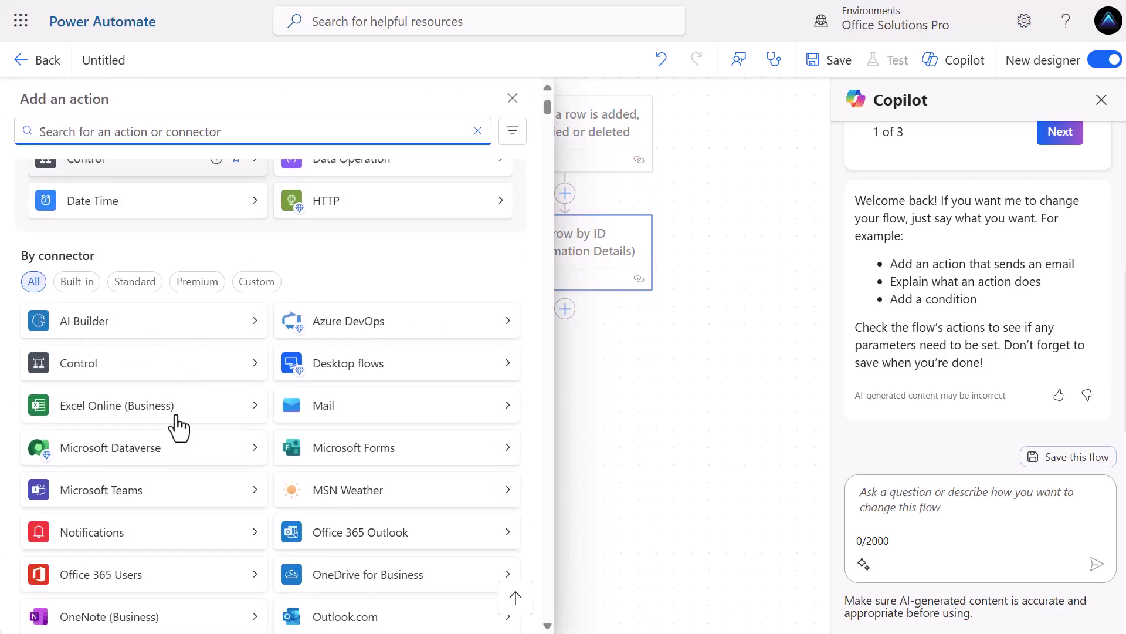
left_click(177, 441)
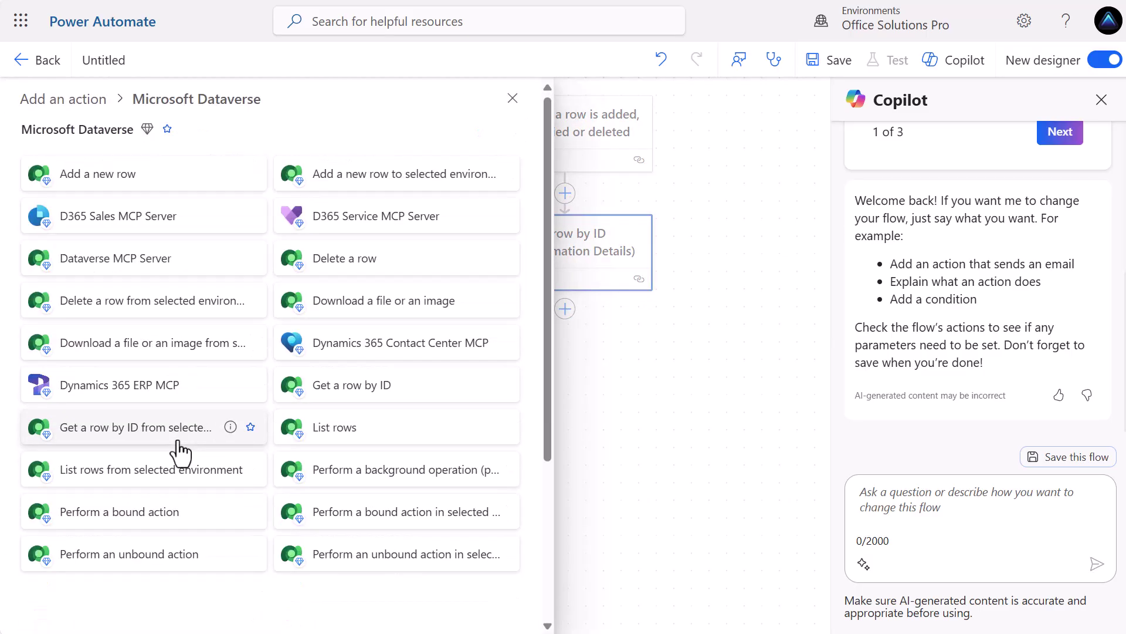
left_click(392, 397)
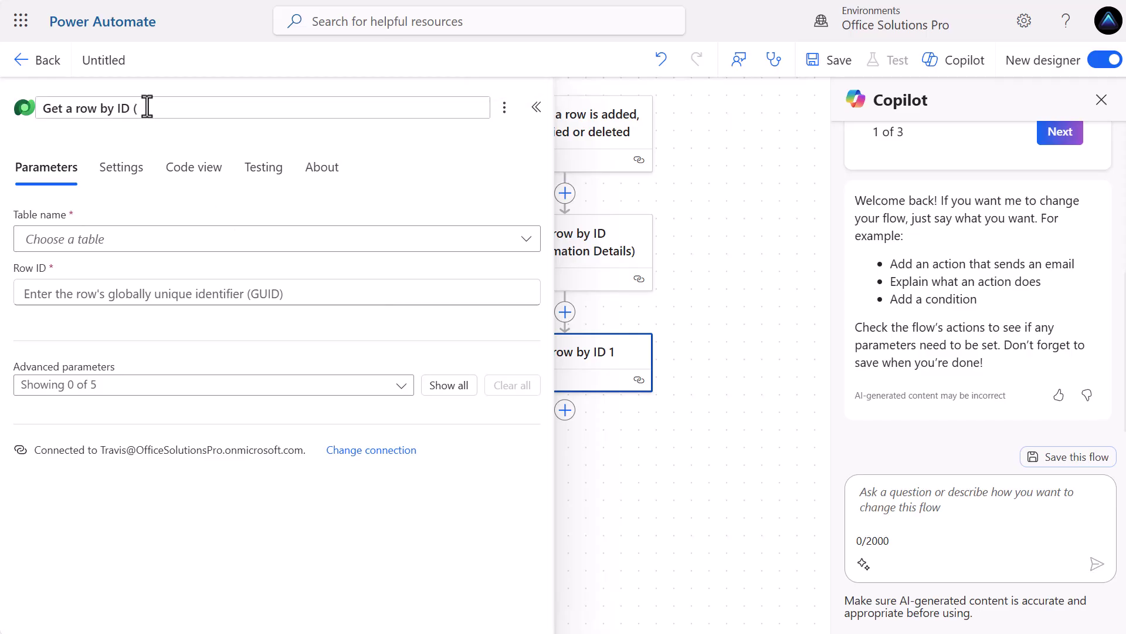
type("App Details)")
Set the new action's table to App Details and its row ID to the trigger's App (Value) dynamic content.
left_click(156, 244)
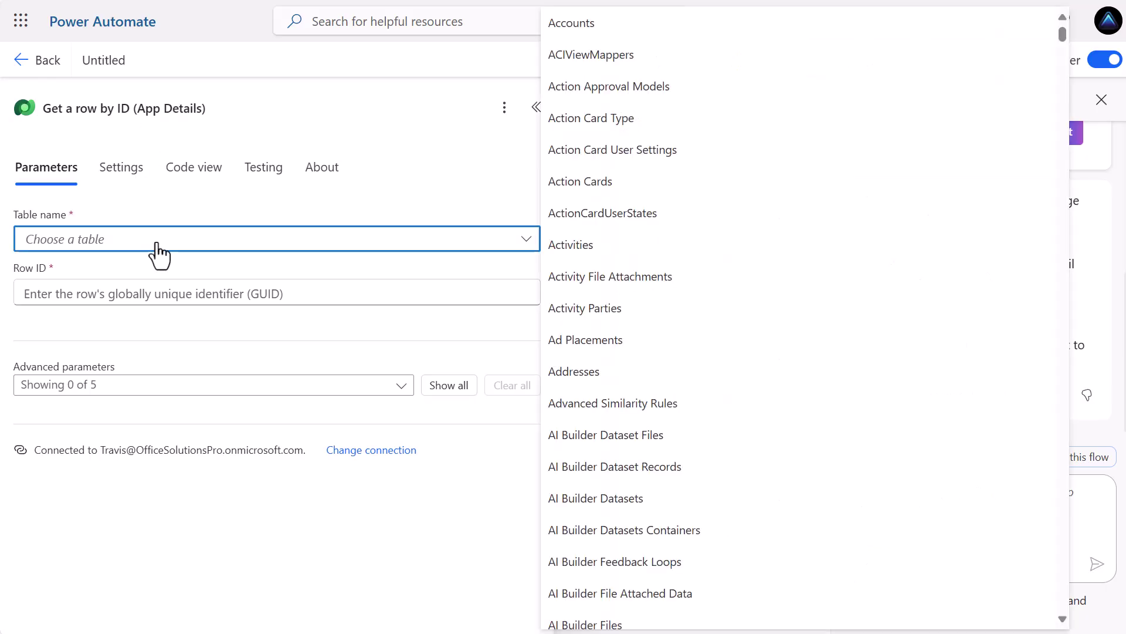
type("app")
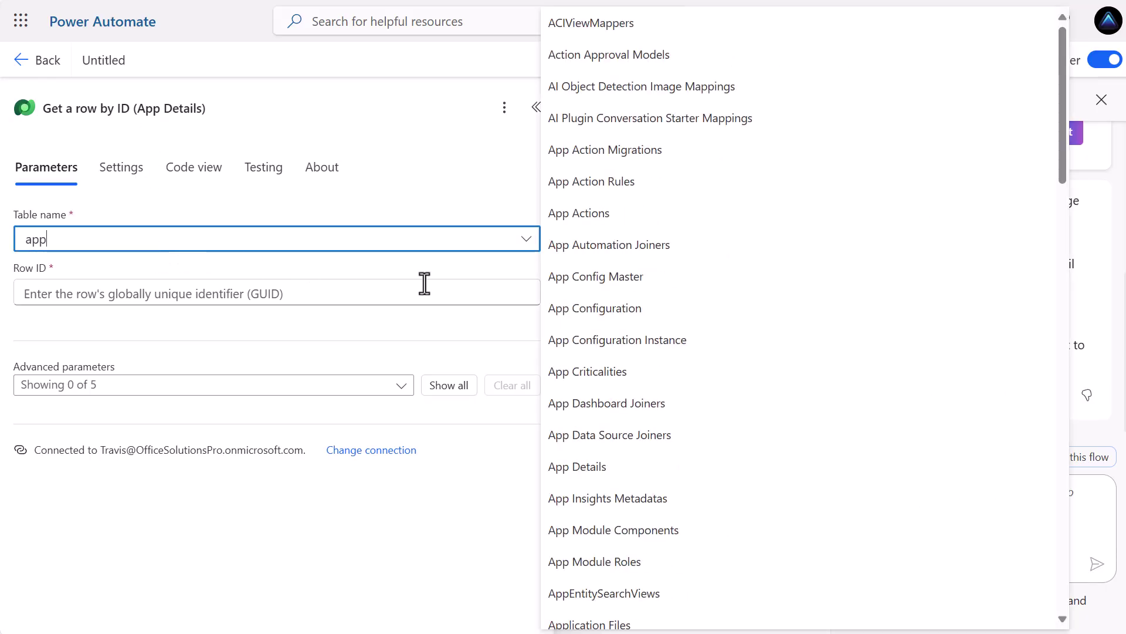
left_click(567, 470)
left_click(252, 294)
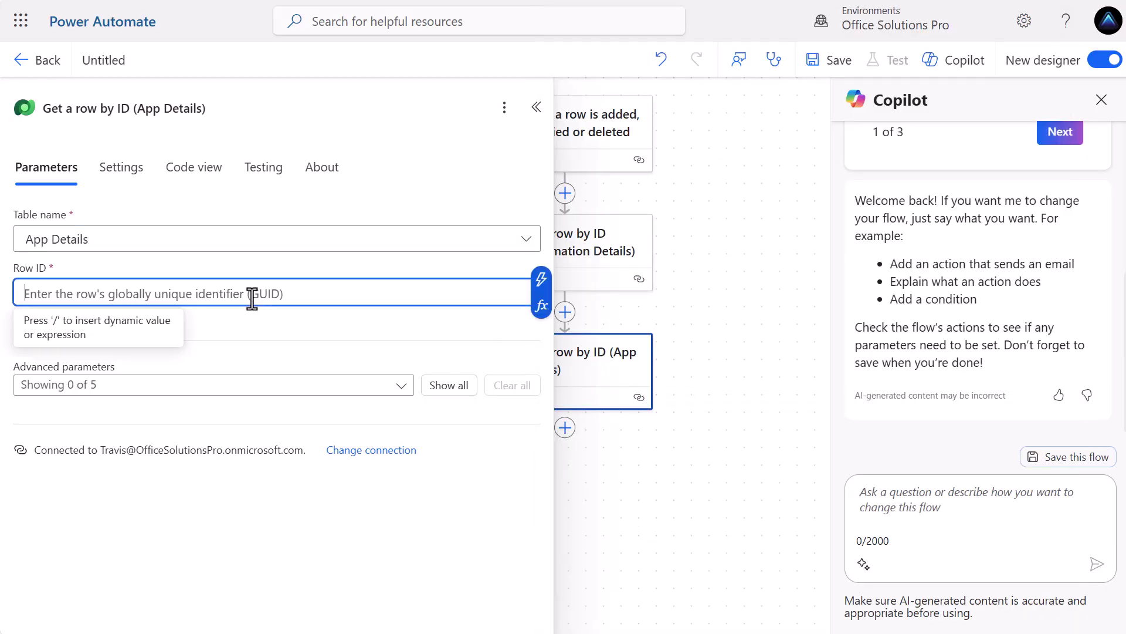
left_click(539, 281)
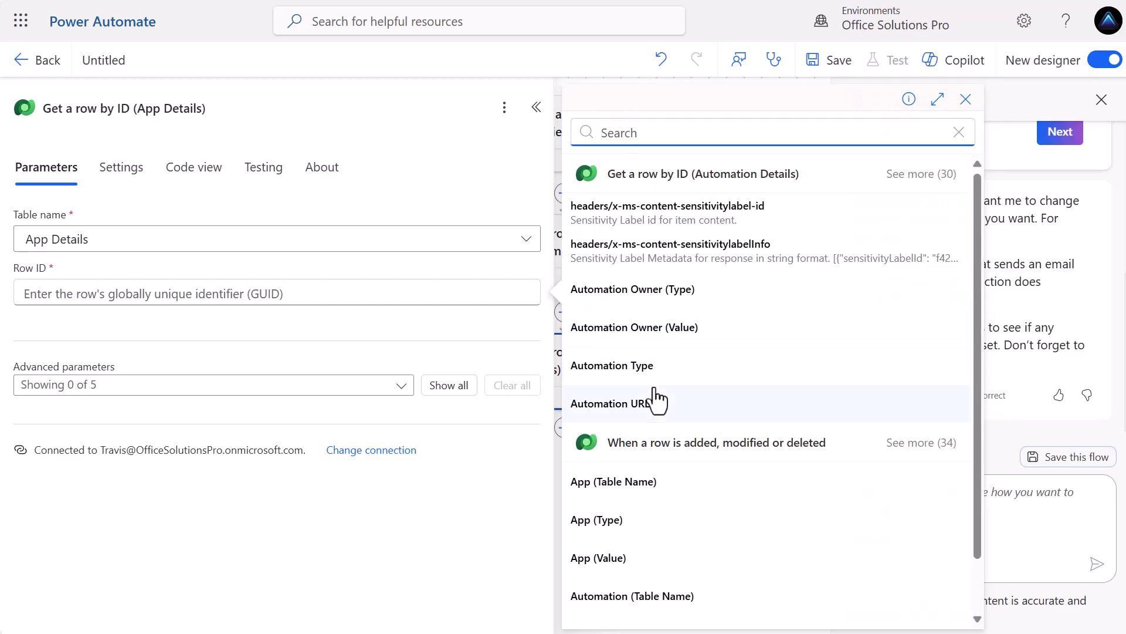
left_click(629, 564)
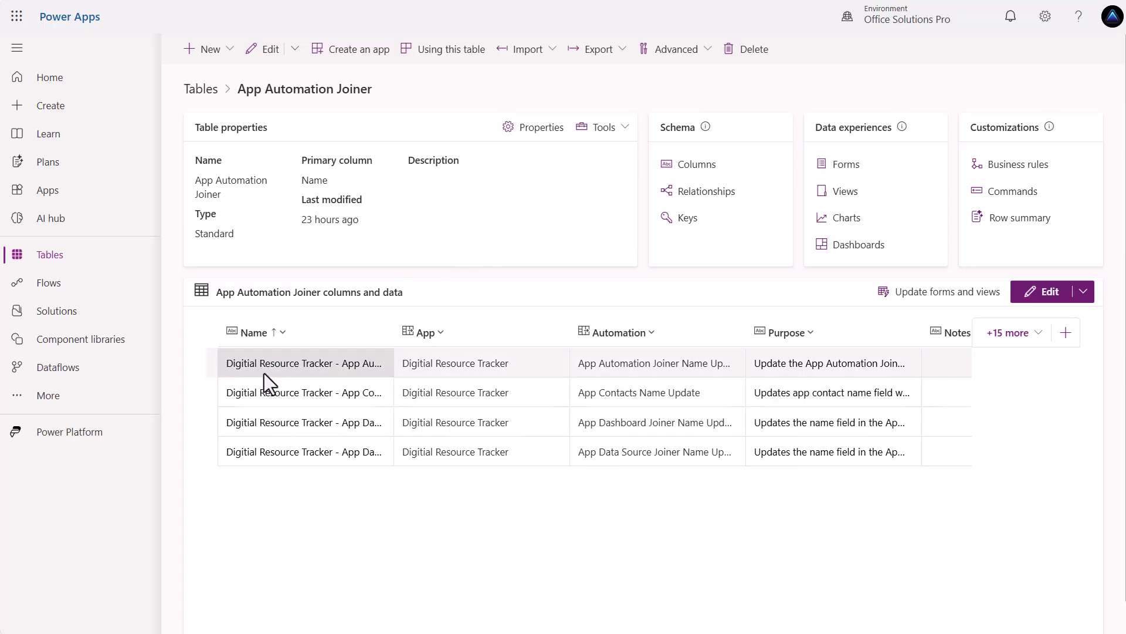
Widen the Name column of the App Automation Joiner table to read the full row names.
left_click(393, 337)
left_click_drag(393, 337, 524, 333)
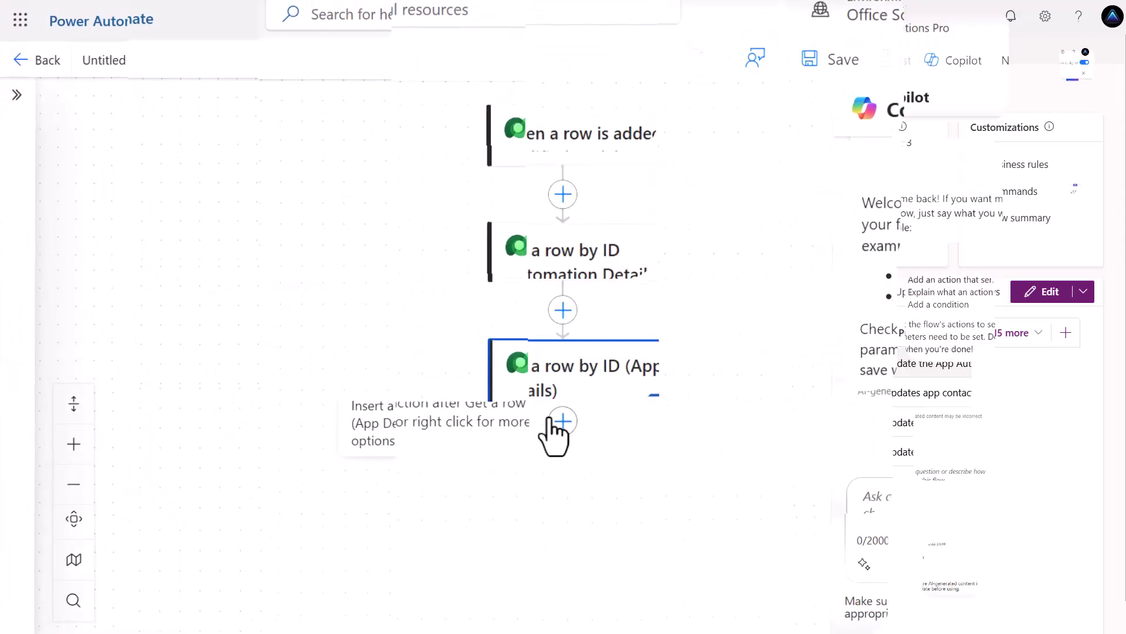
Add a Data Operation Compose action after the "Get a row by ID (App Details)" action.
left_click(561, 423)
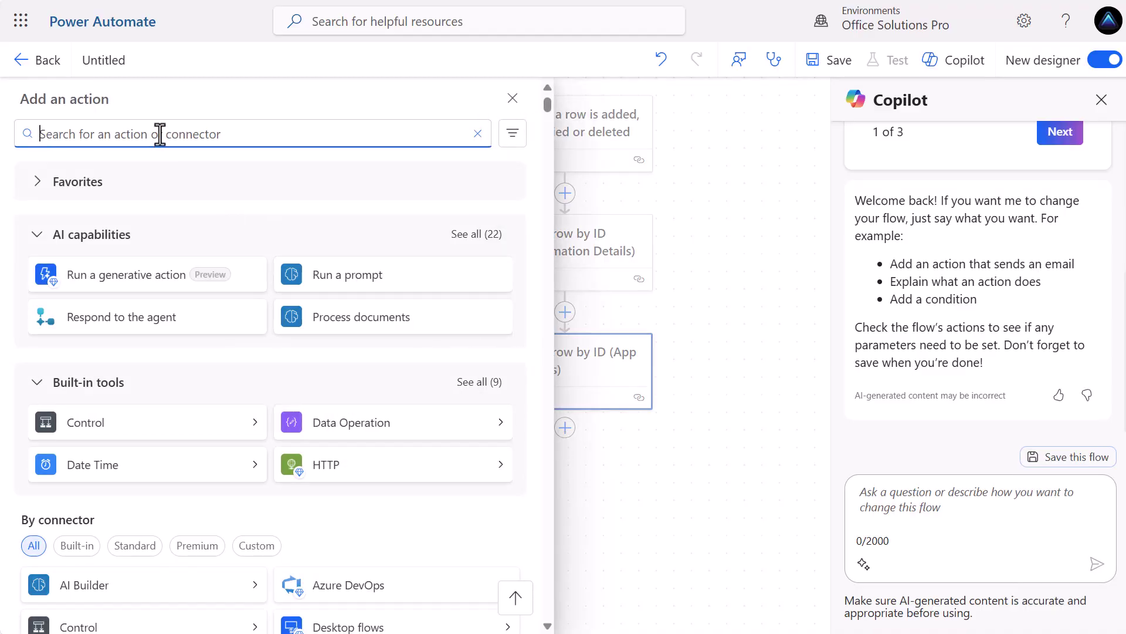
type("compose")
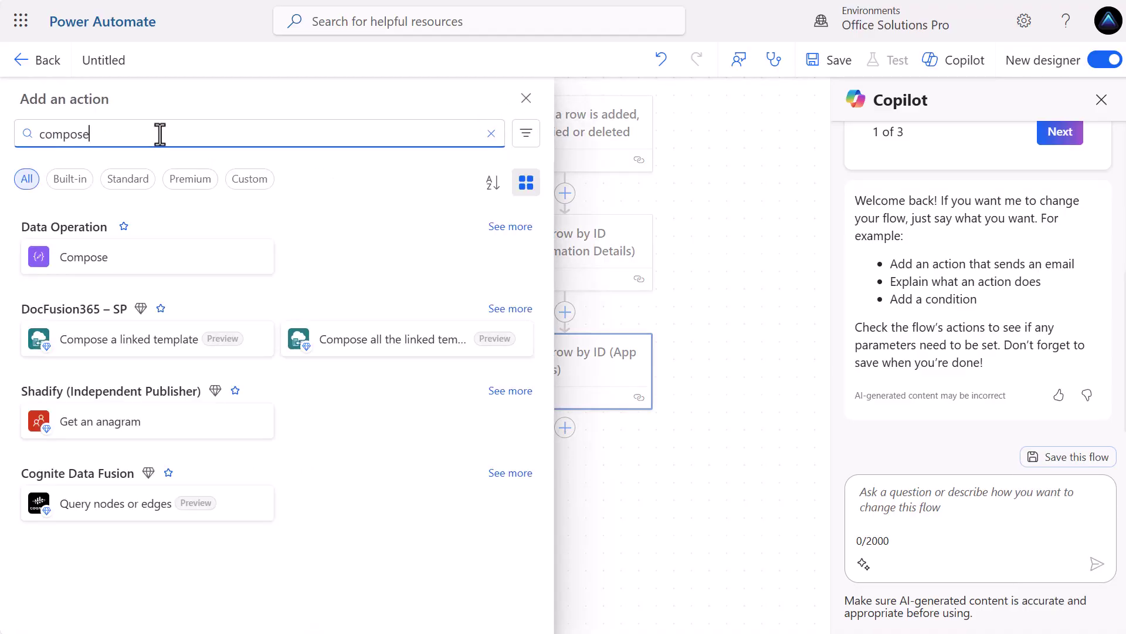
left_click(125, 268)
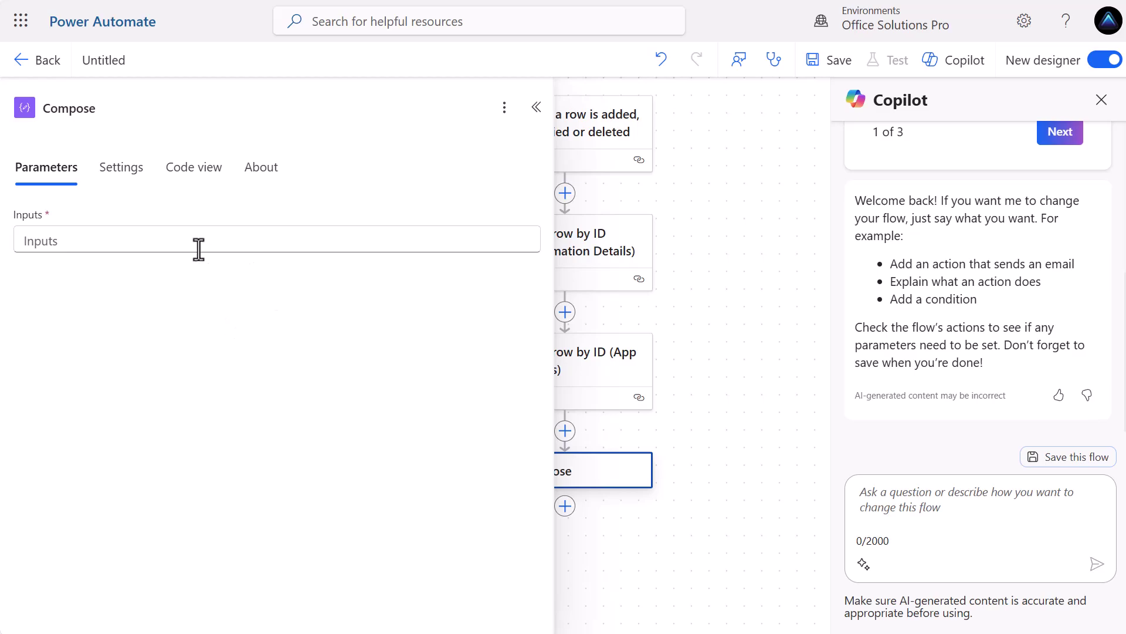
Set the Compose input to the expression concat(coalesce(outputs('Get_a_row_by_ID_(App_Details)')?['body/osp_name'], ''), ' - ', coalesce(outputs('Get_a_row_by_ID_(Automation_Details)')?['body/osp_name'], '')).
left_click(182, 242)
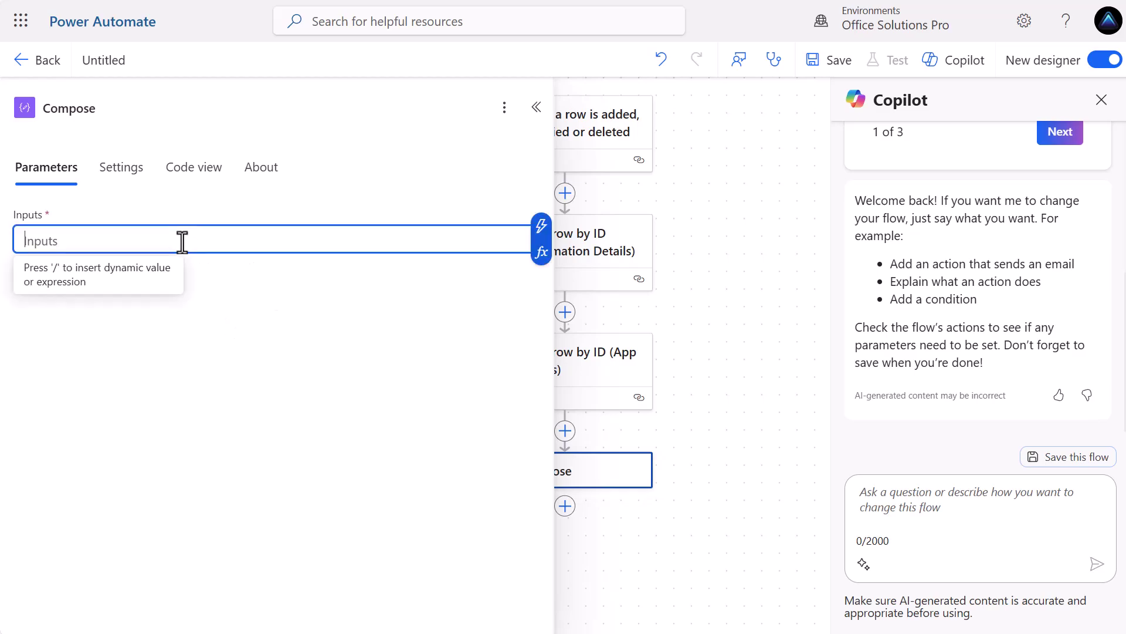
left_click(543, 254)
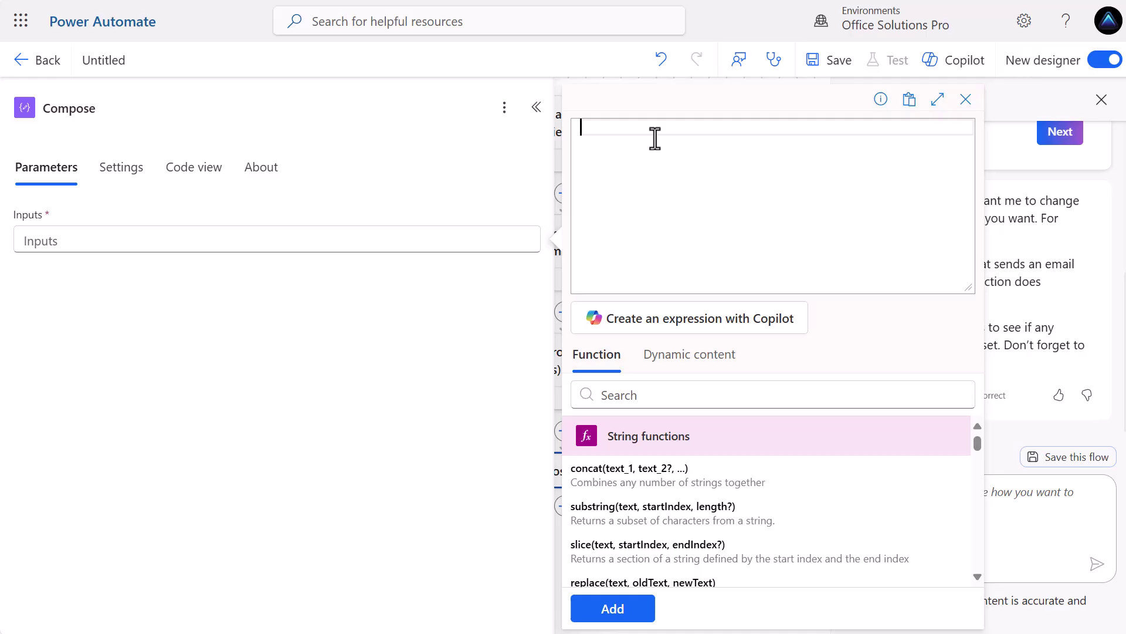
type("concat(coalesce(outputs('Get_a_row_by_ID_(App_Details)')?['body/osp_name'], ''), ' - ', coalesce(outputs('Get_a_row_by_ID_(Automation_Details)')?['body/osp_name'], '') )")
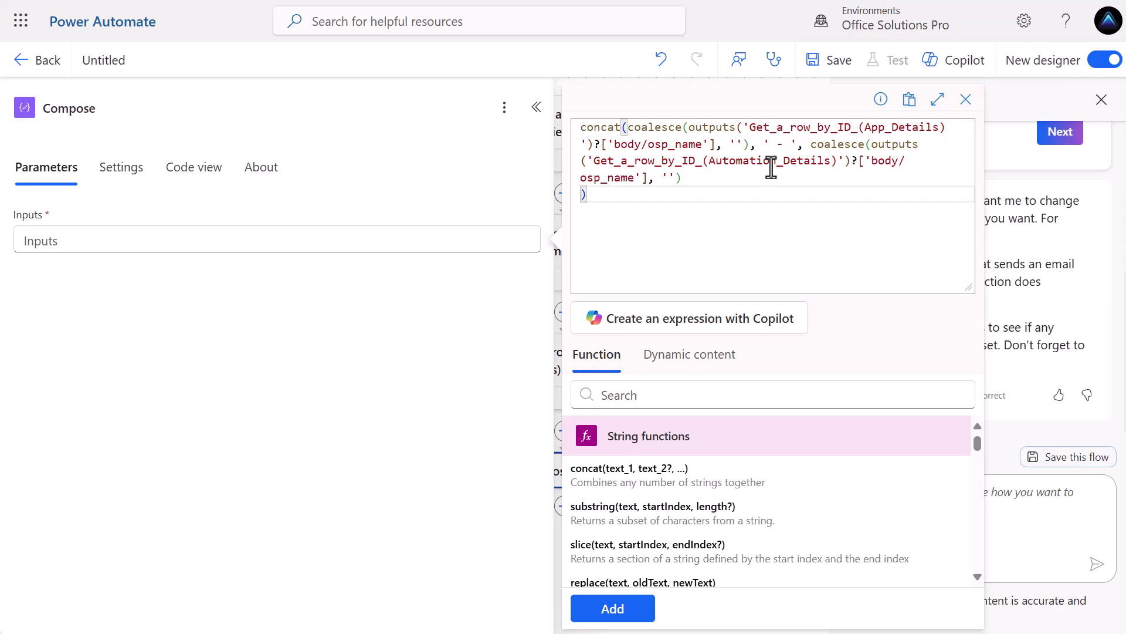
left_click(605, 608)
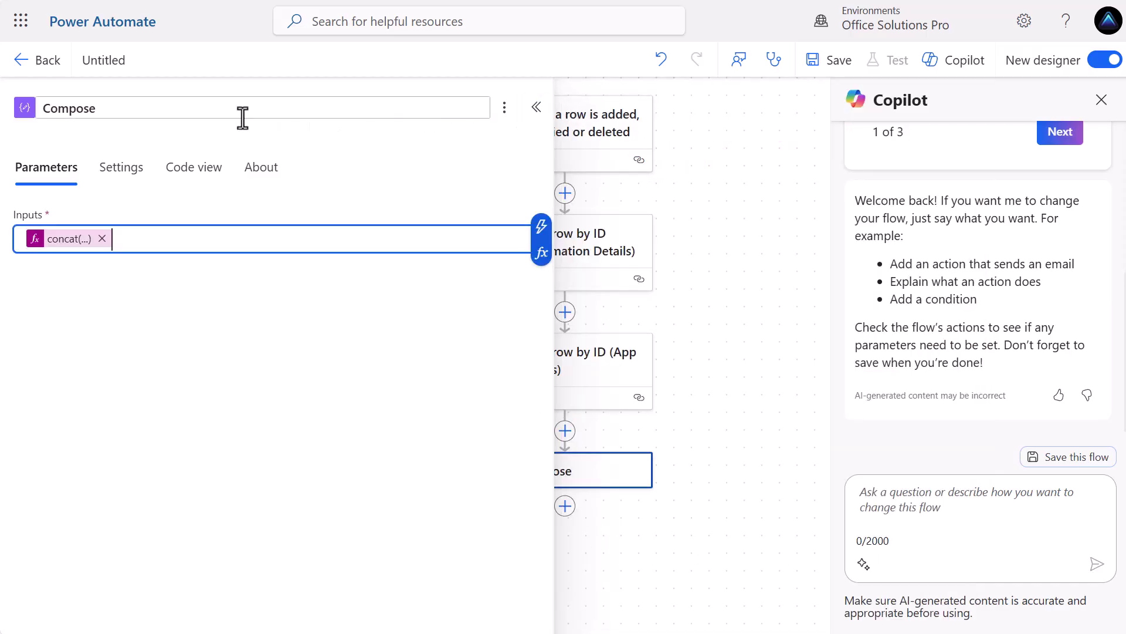
Rename the Compose action to "Compose (Name Text)" and collapse its settings.
left_click(115, 109)
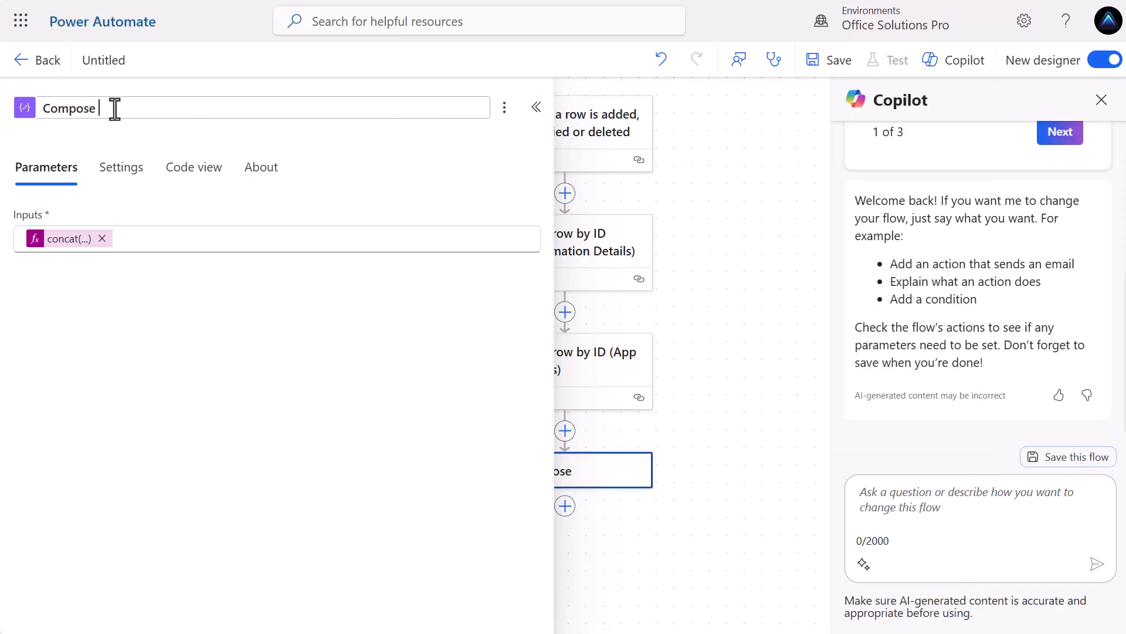
type("(Name Text)")
left_click(536, 108)
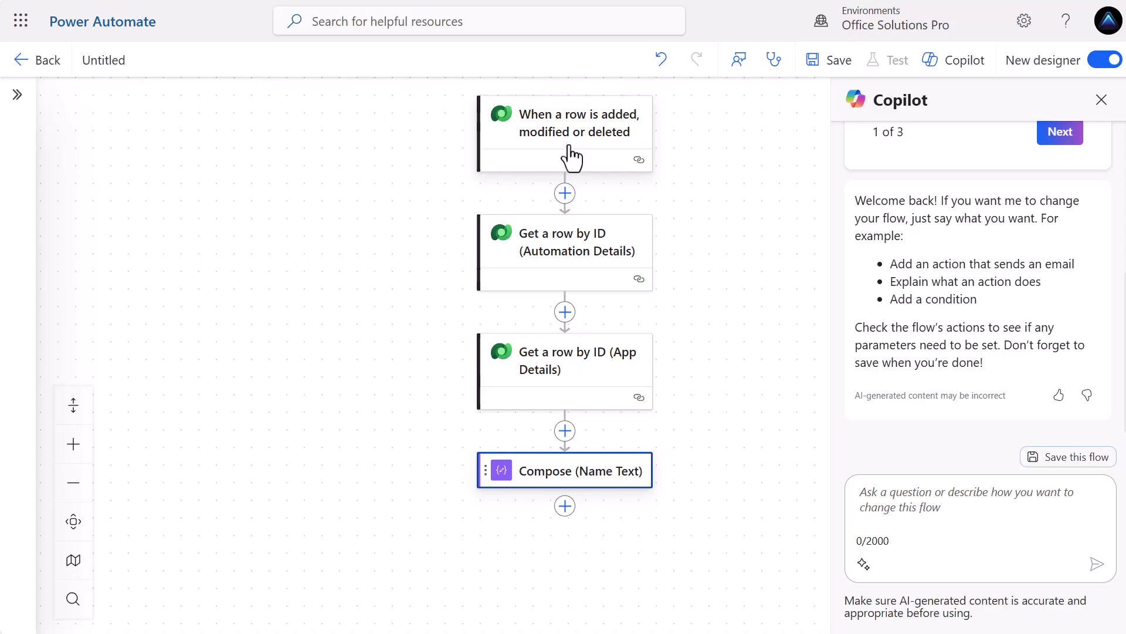
Add a Condition control after the Compose (Name Text) action.
left_click(565, 506)
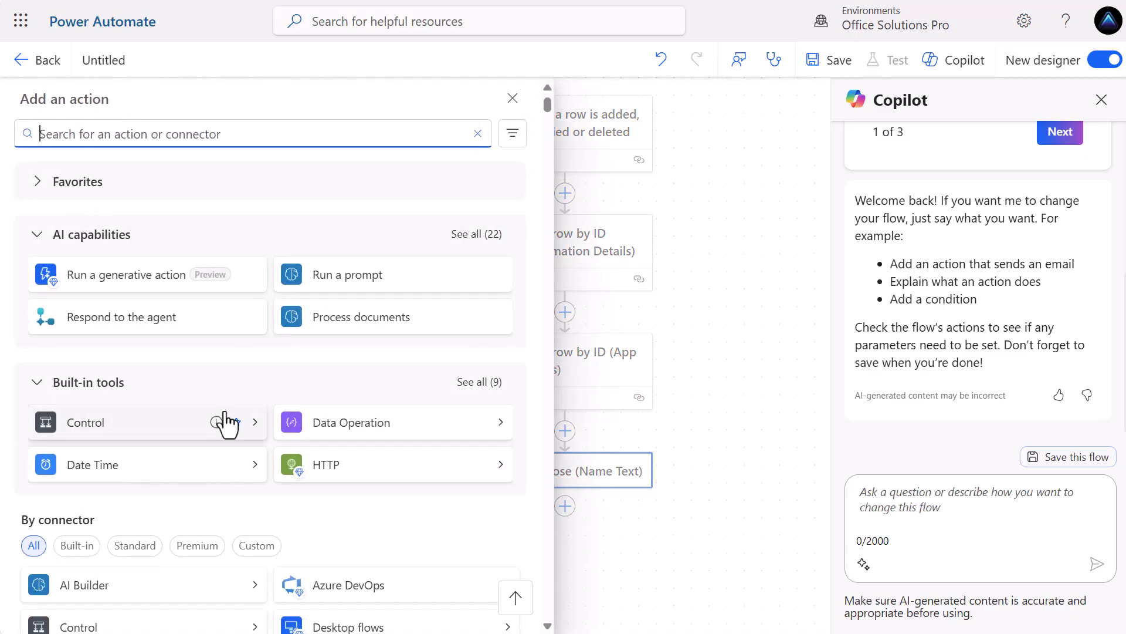
left_click(254, 432)
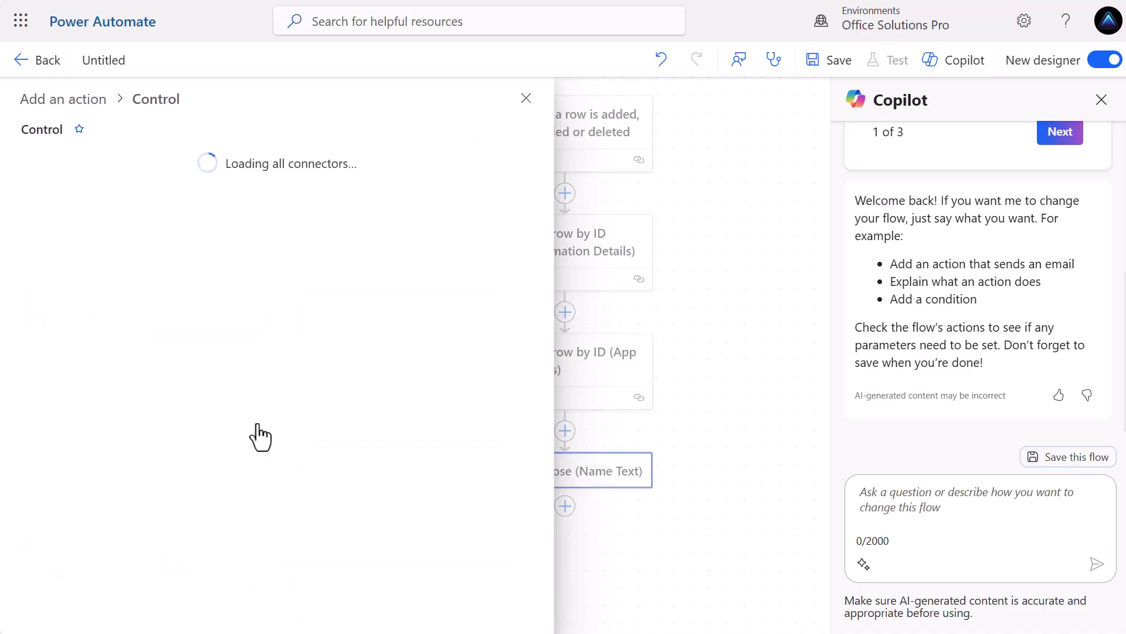
left_click(116, 183)
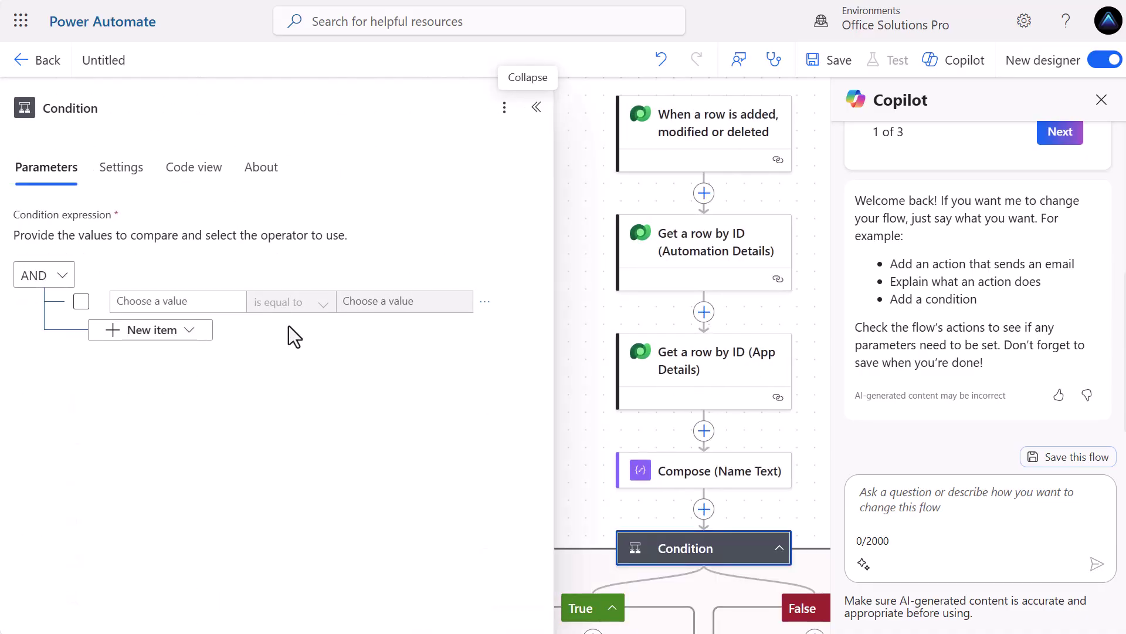
Set the condition to check that the trigger's Name is equal to the Outputs of Compose (Name Text).
left_click(162, 299)
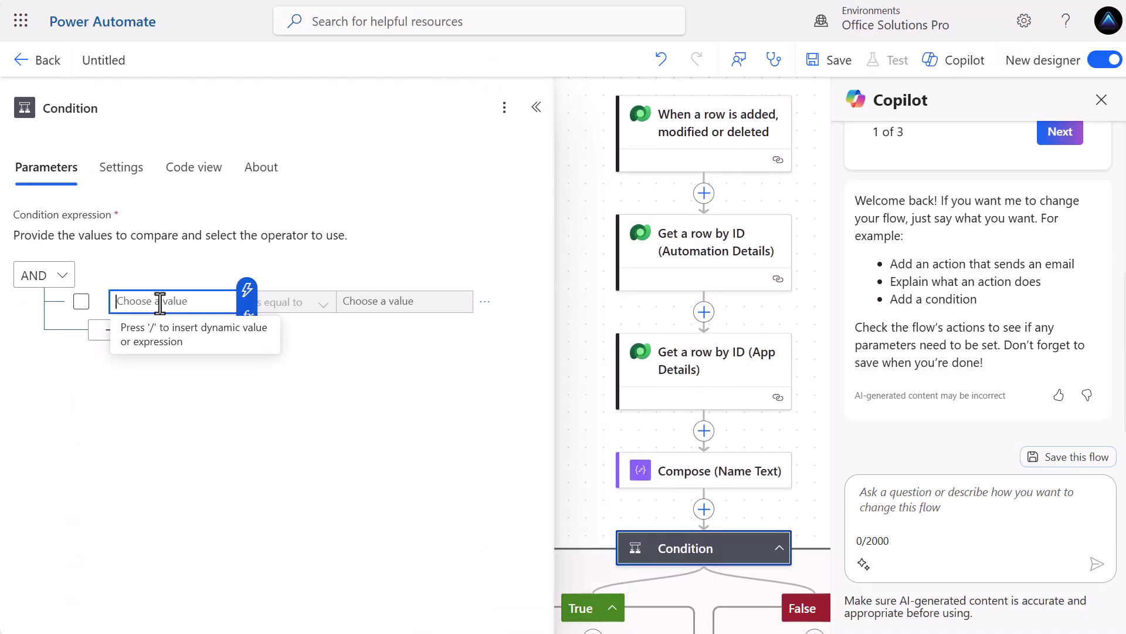
left_click(247, 289)
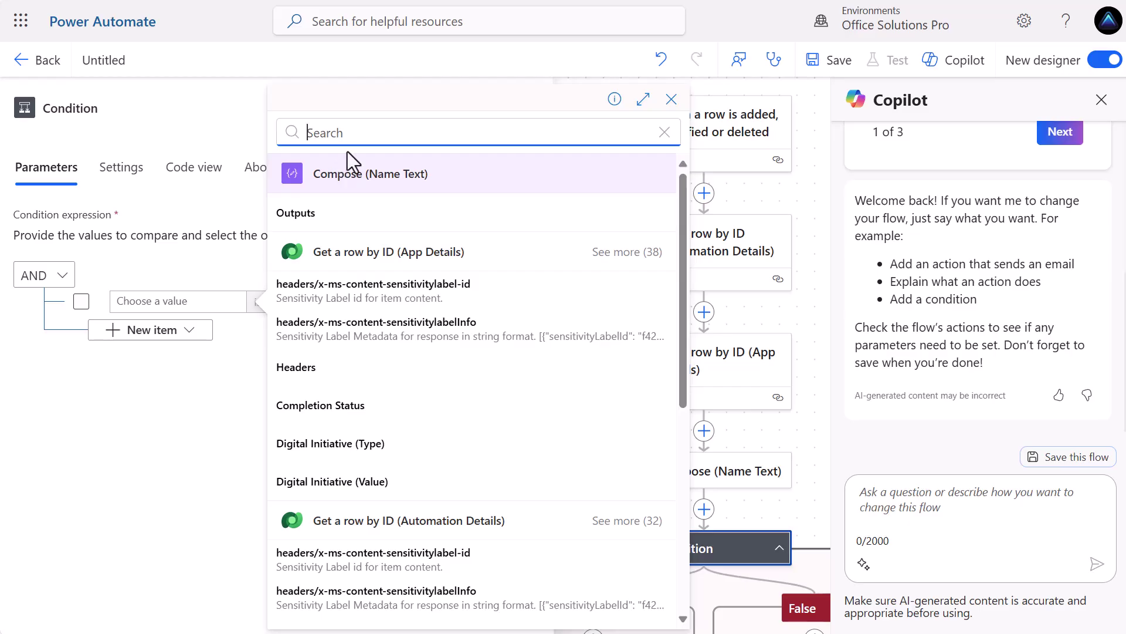
type("name")
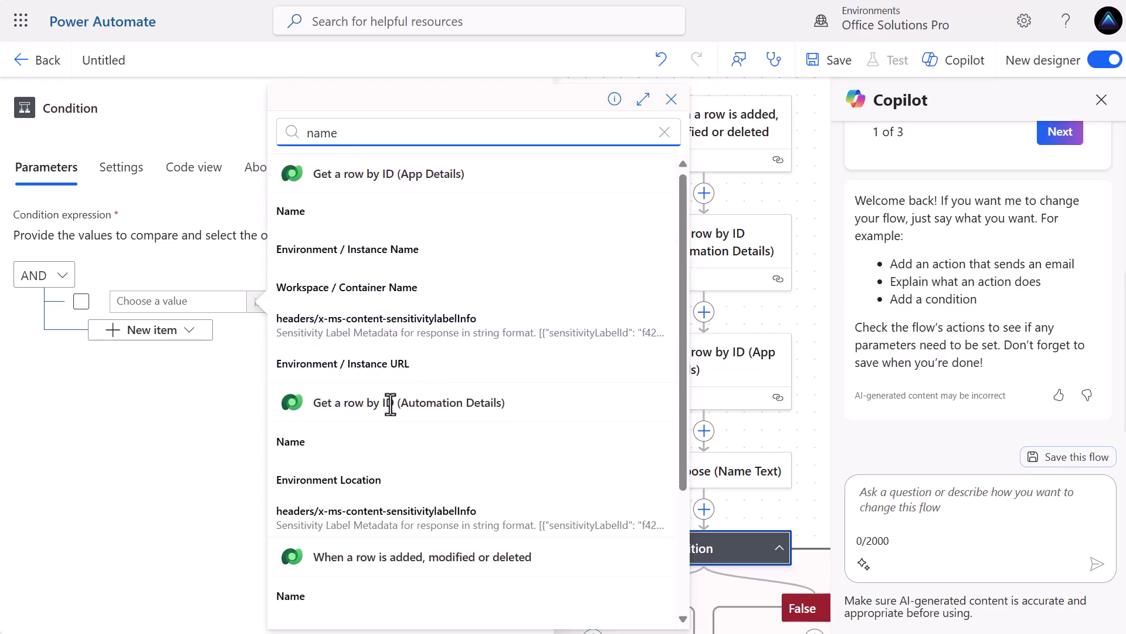
scroll(390, 405, "down", 3)
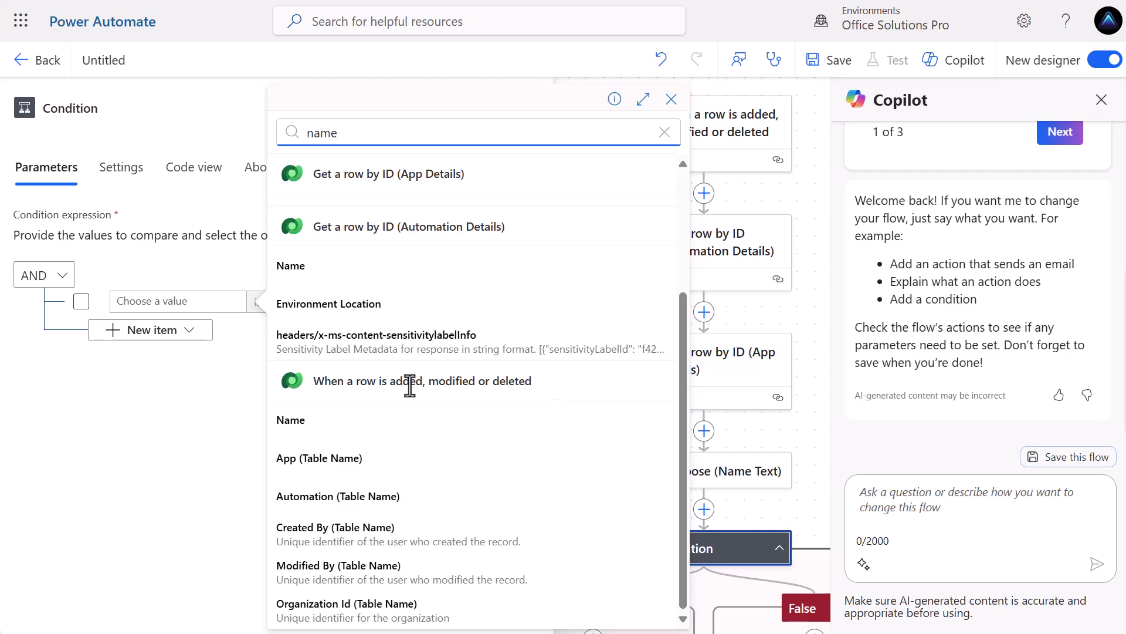
left_click(327, 435)
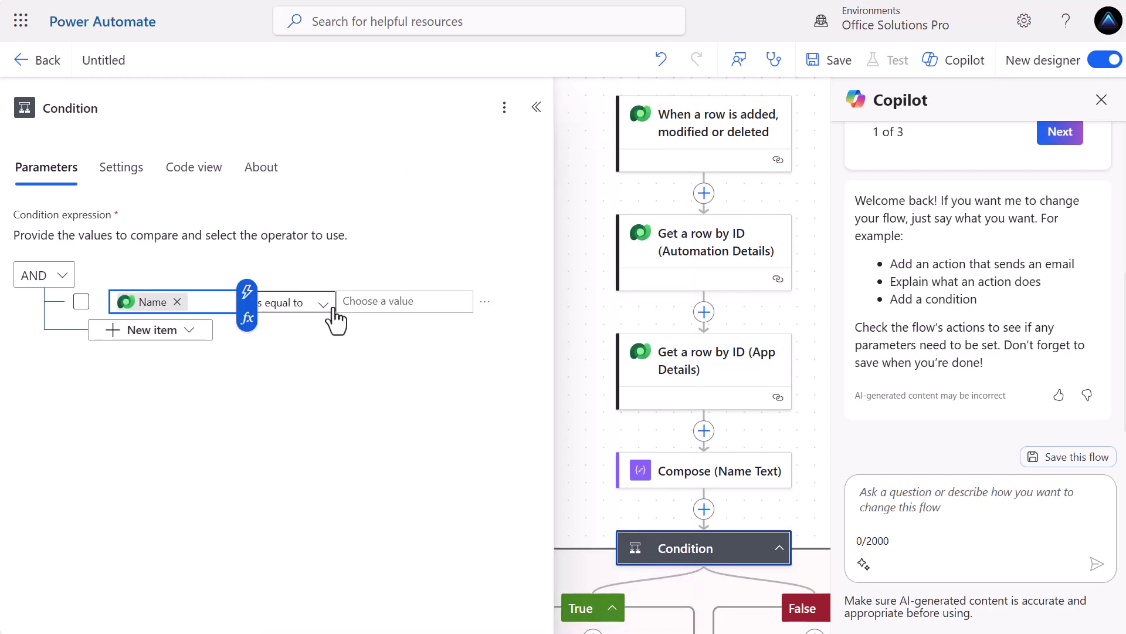
left_click(378, 301)
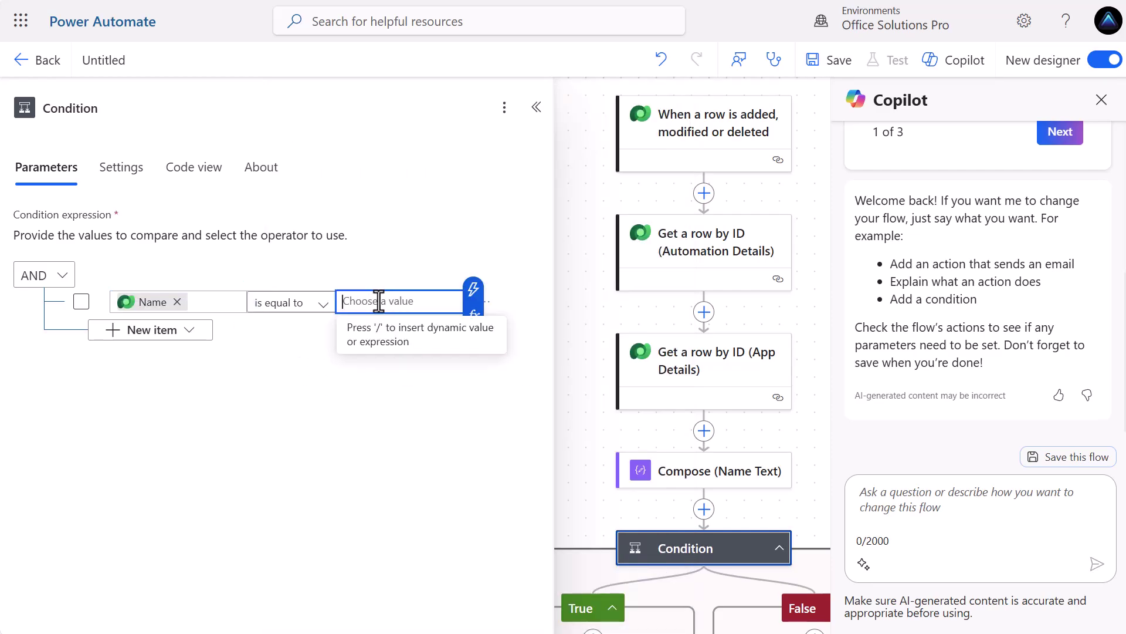
left_click(473, 288)
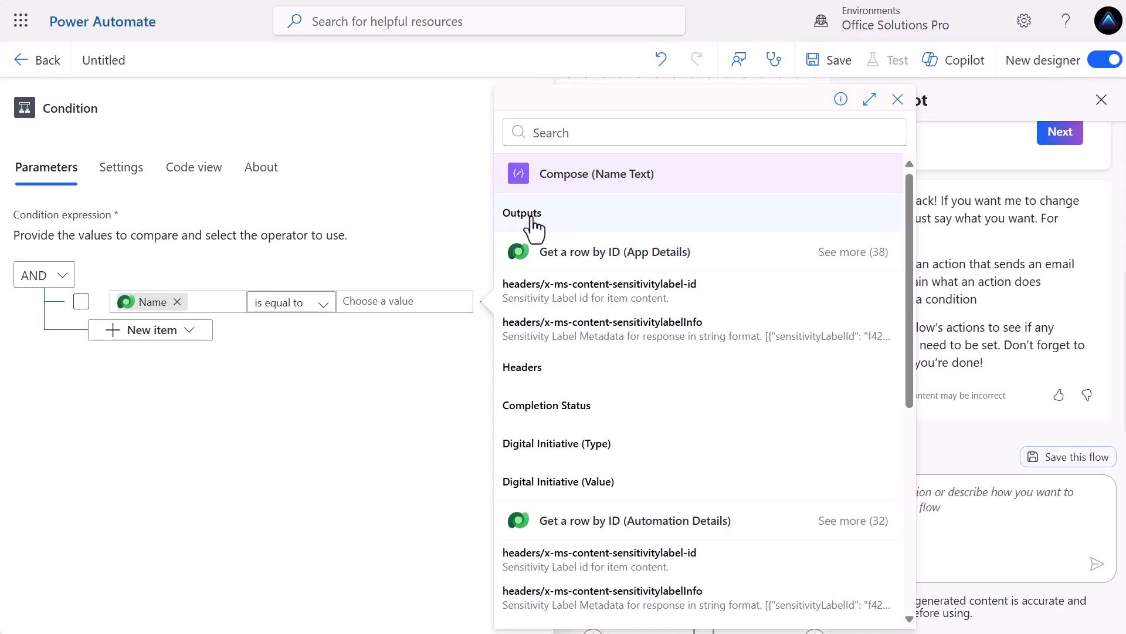
left_click(532, 221)
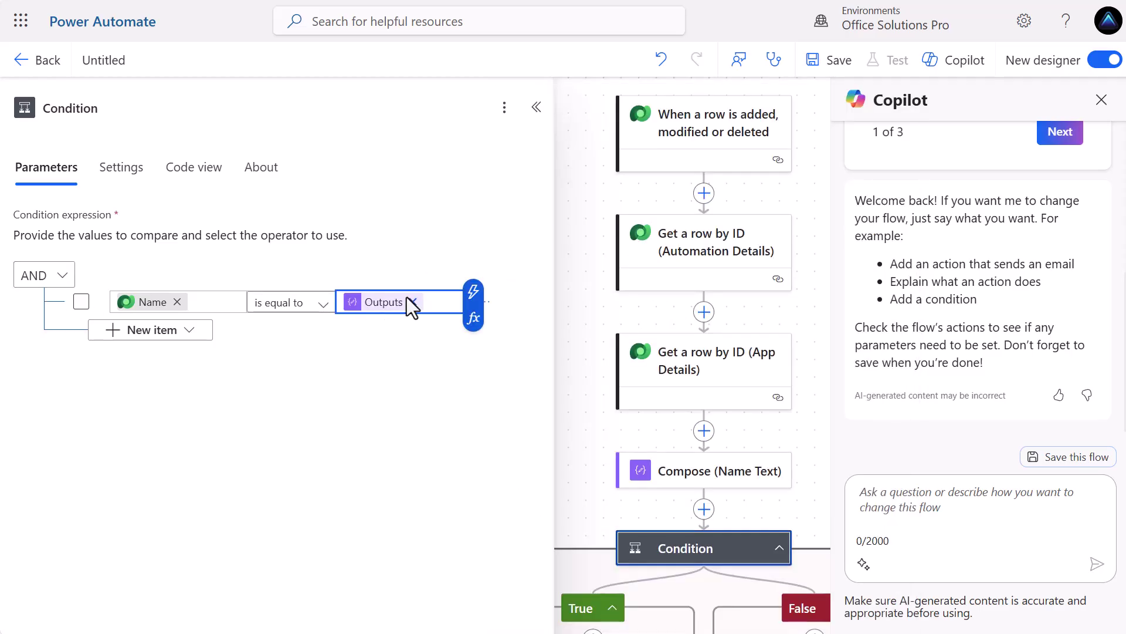
left_click(536, 106)
scroll(599, 264, "down", 3)
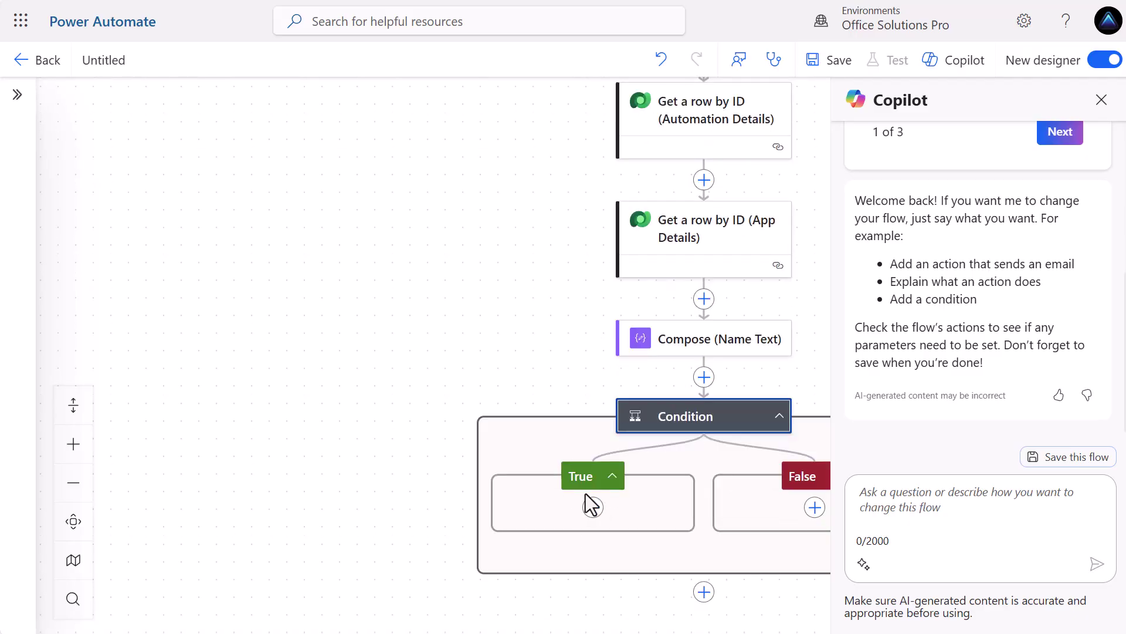
left_click(815, 508)
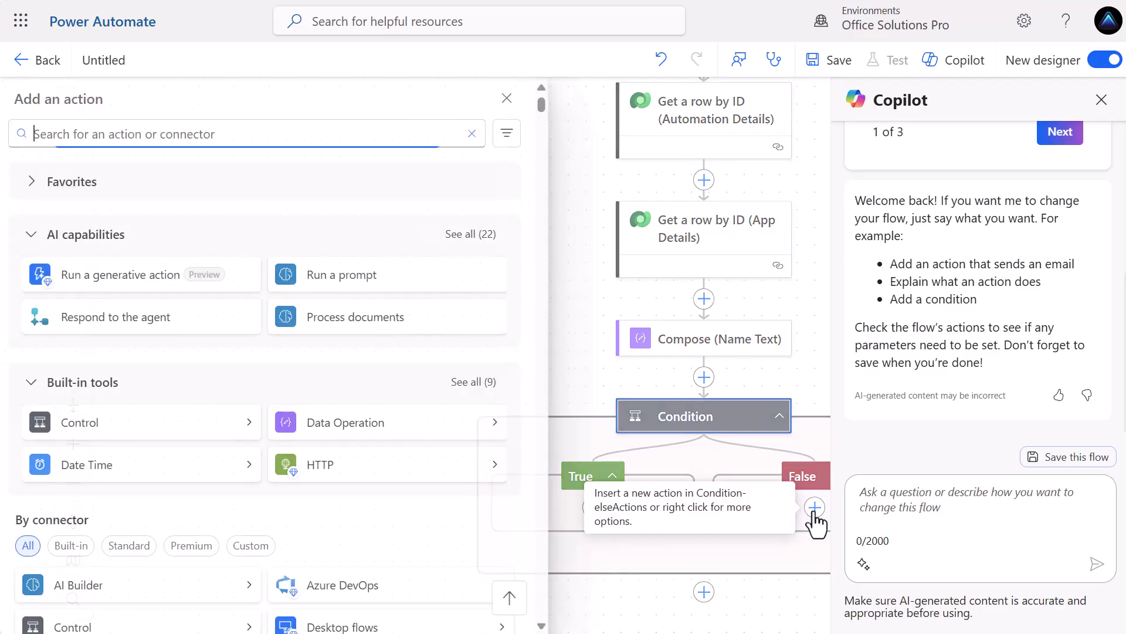
scroll(226, 422, "down", 3)
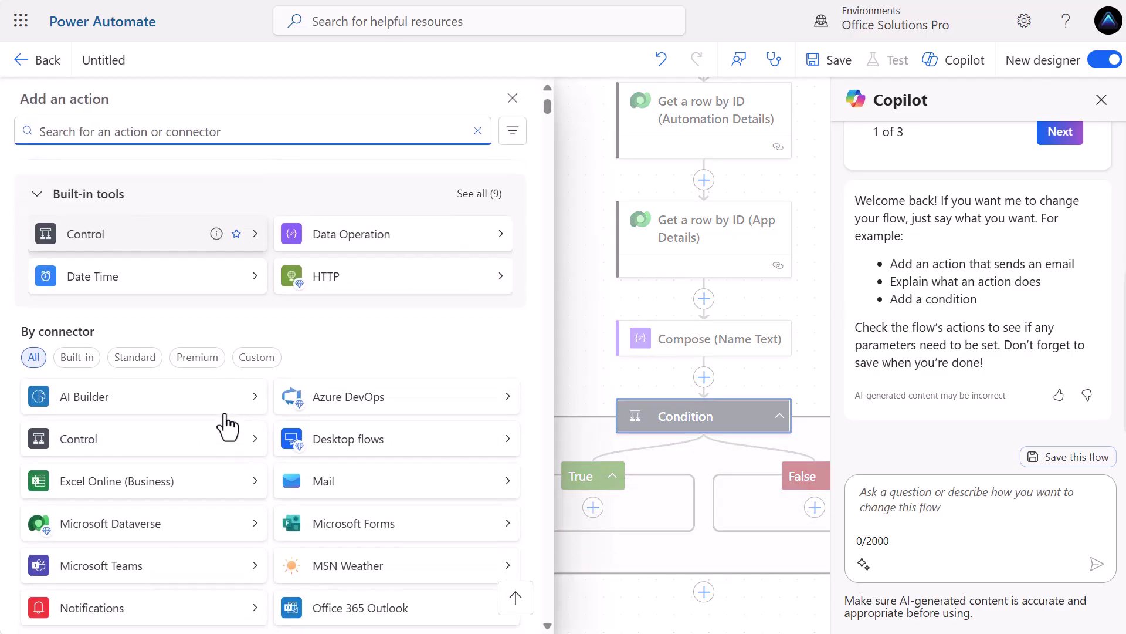
scroll(226, 424, "down", 3)
left_click(84, 367)
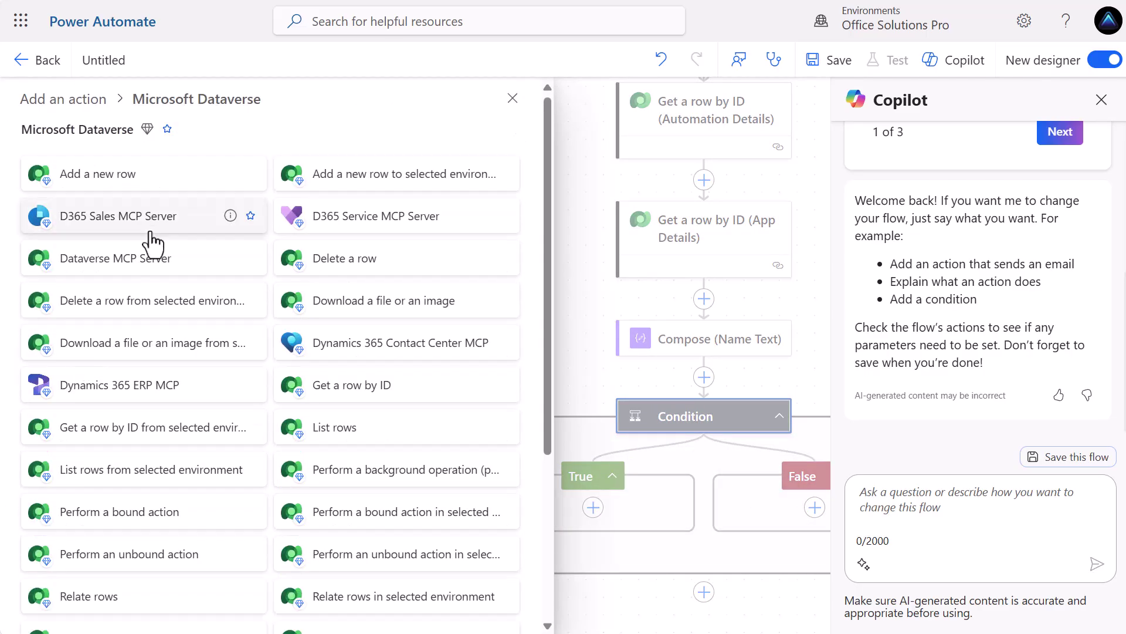
Name the untitled flow "Demo Update Dataverse Name".
left_click(117, 60)
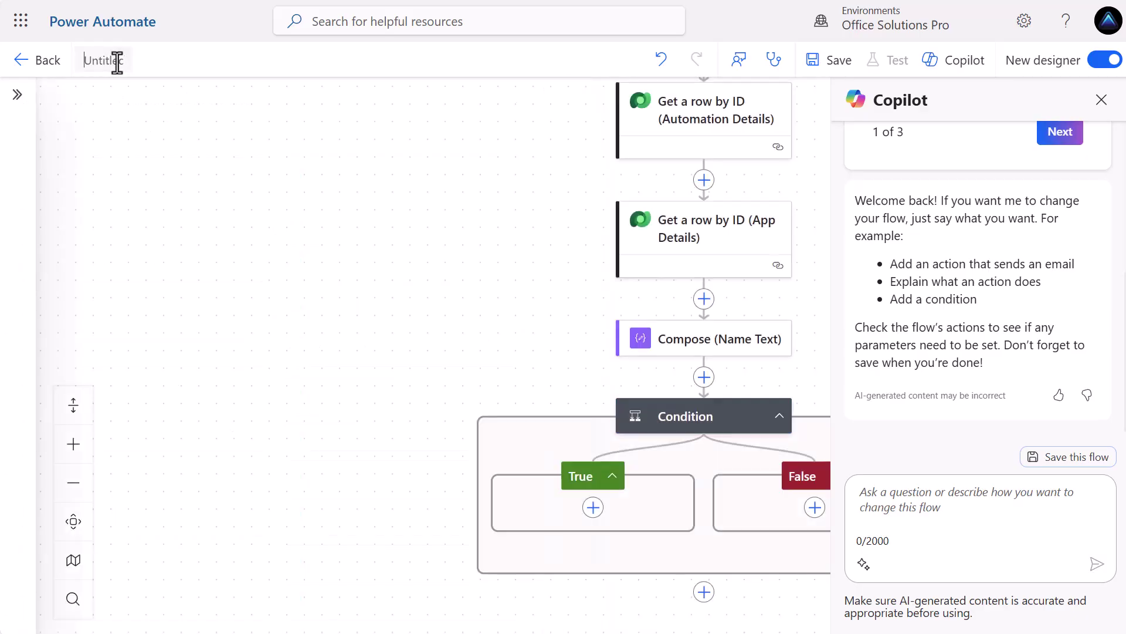
type("Demo Update Dataverse Name")
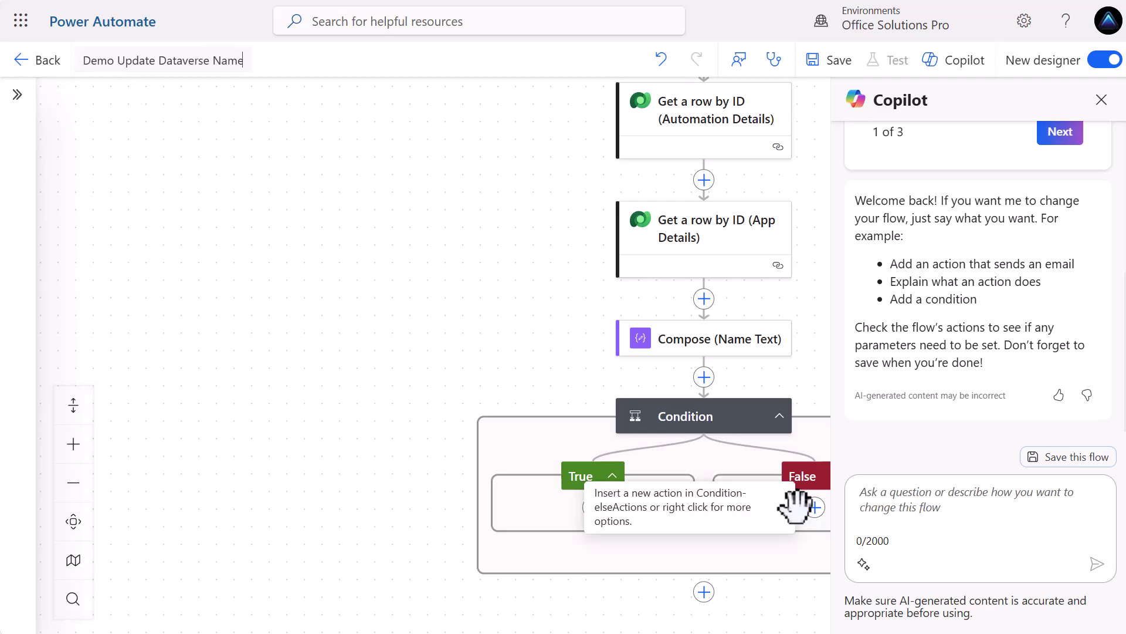
Add a Microsoft Dataverse "Update a row" action in the condition's False branch.
left_click(814, 508)
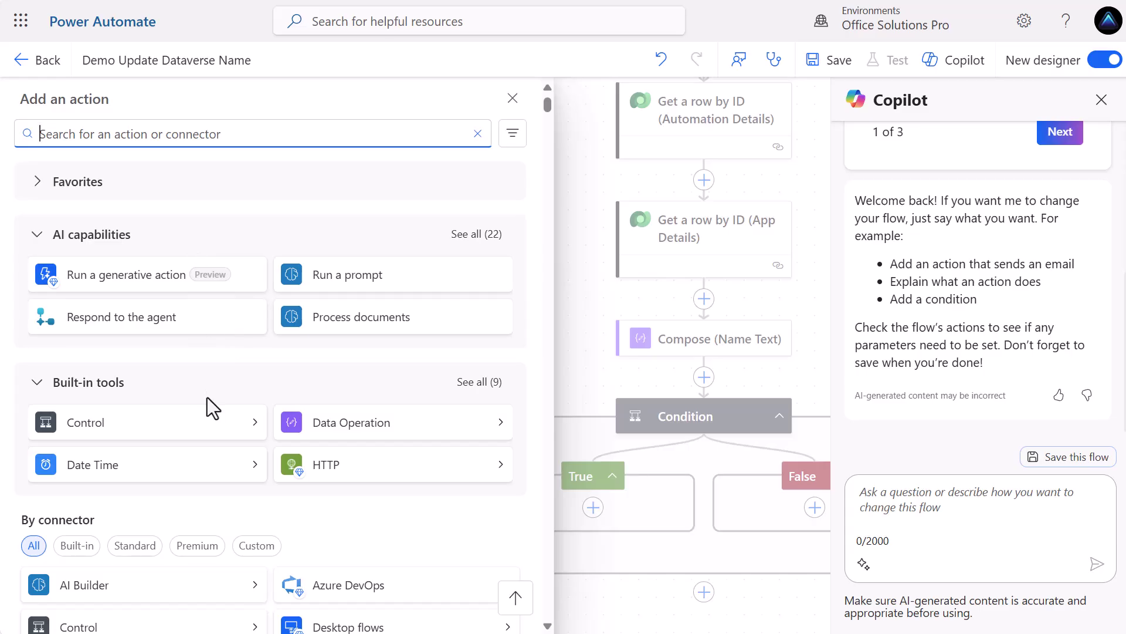
scroll(210, 401, "down", 5)
scroll(282, 446, "down", 1)
scroll(188, 475, "down", 2)
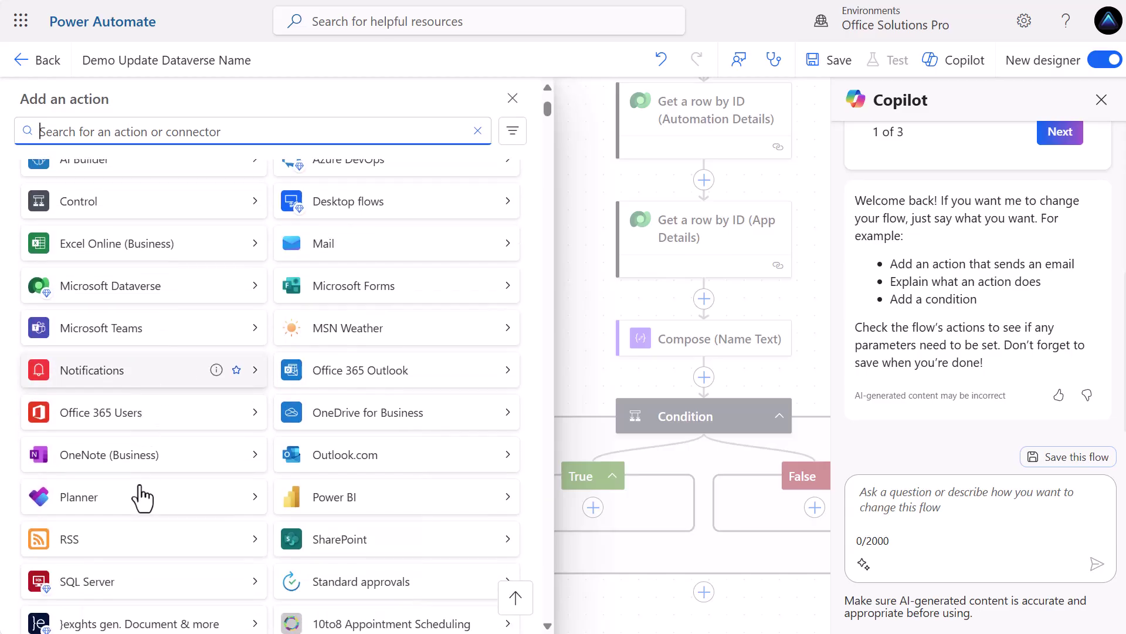
left_click(141, 285)
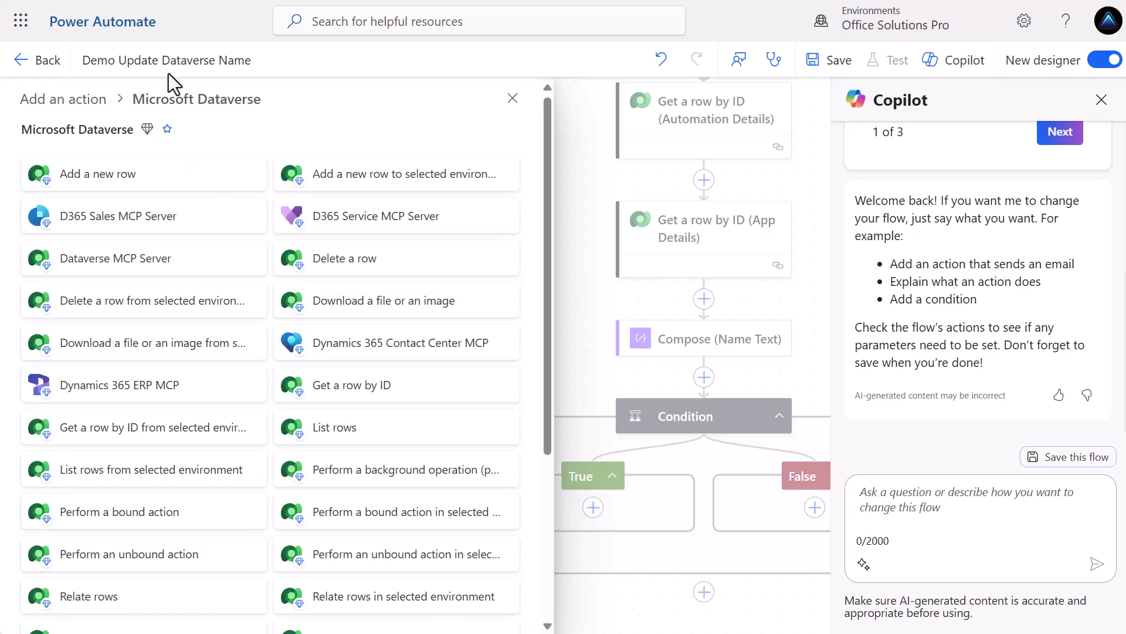
scroll(139, 415, "down", 4)
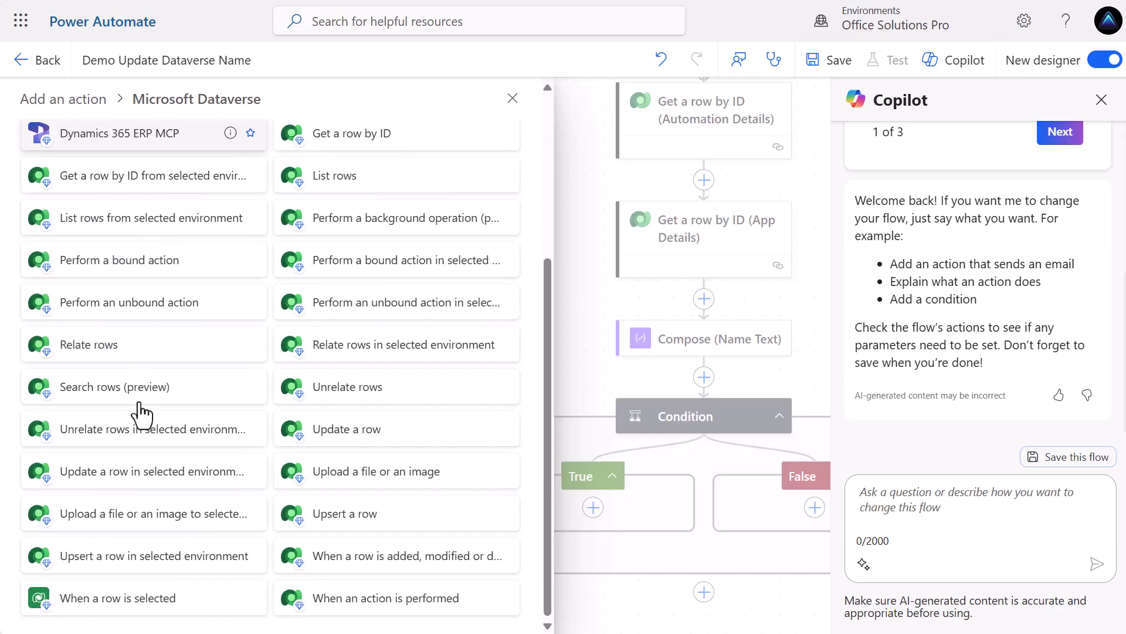
left_click(354, 447)
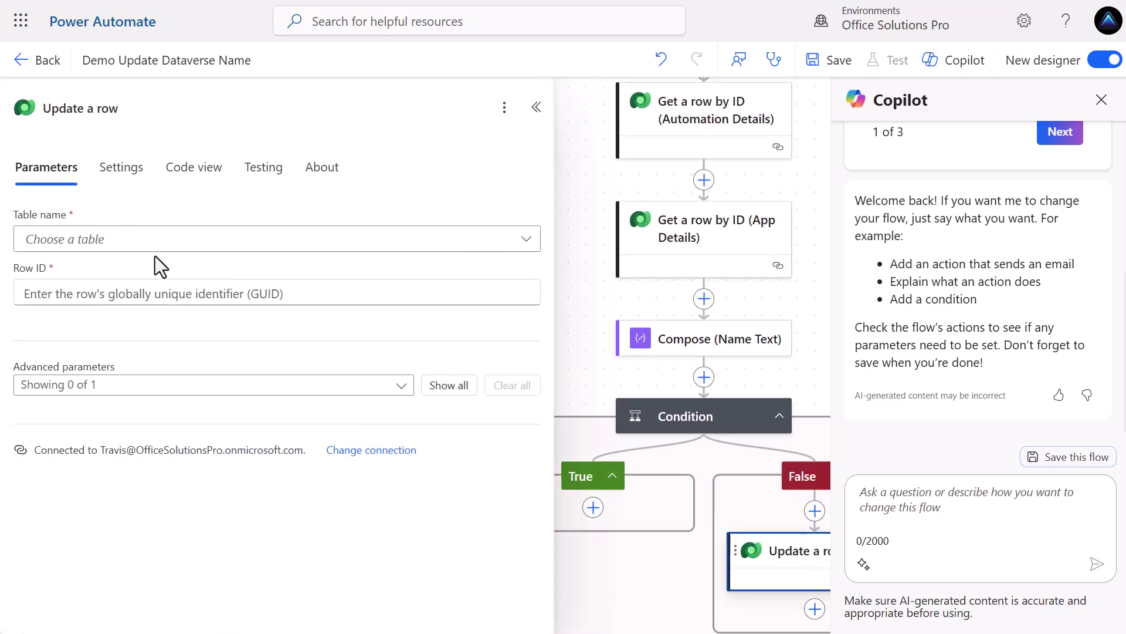
Set the update action's table to App Automation Joiners and its Row ID to the trigger's App Automation Joiner unique identifier.
left_click(152, 246)
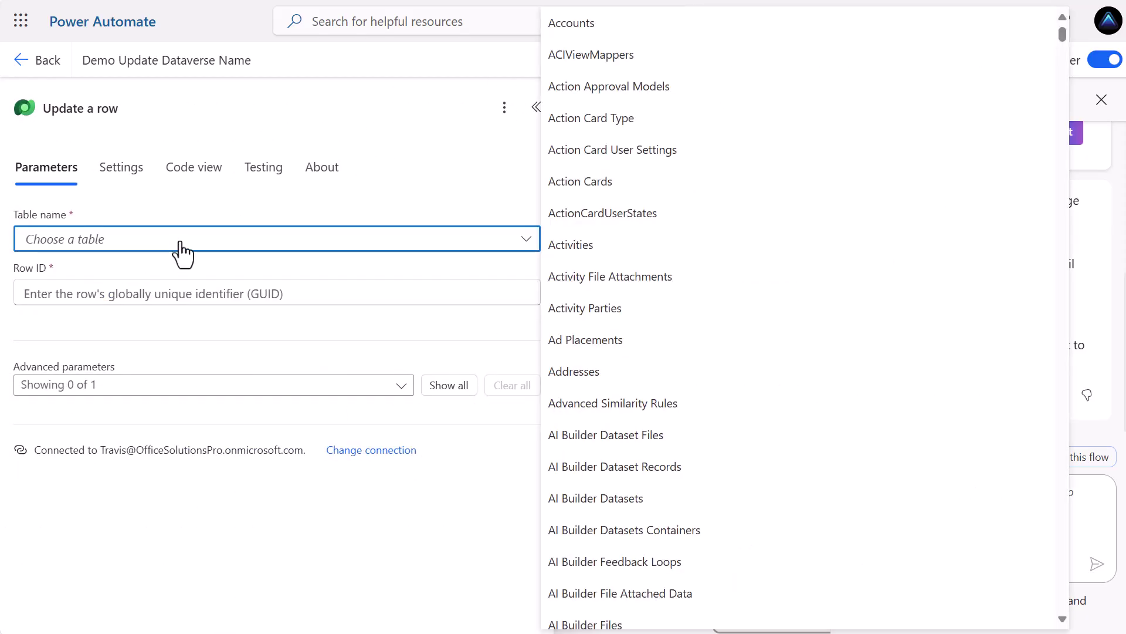
type("app aut")
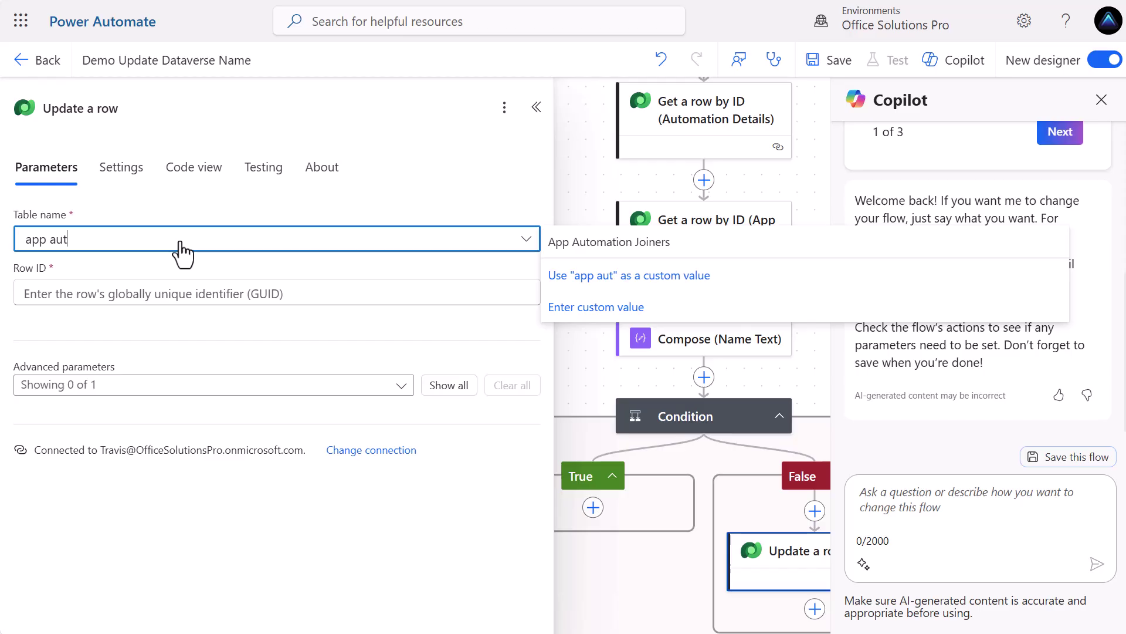
left_click(575, 243)
left_click(73, 295)
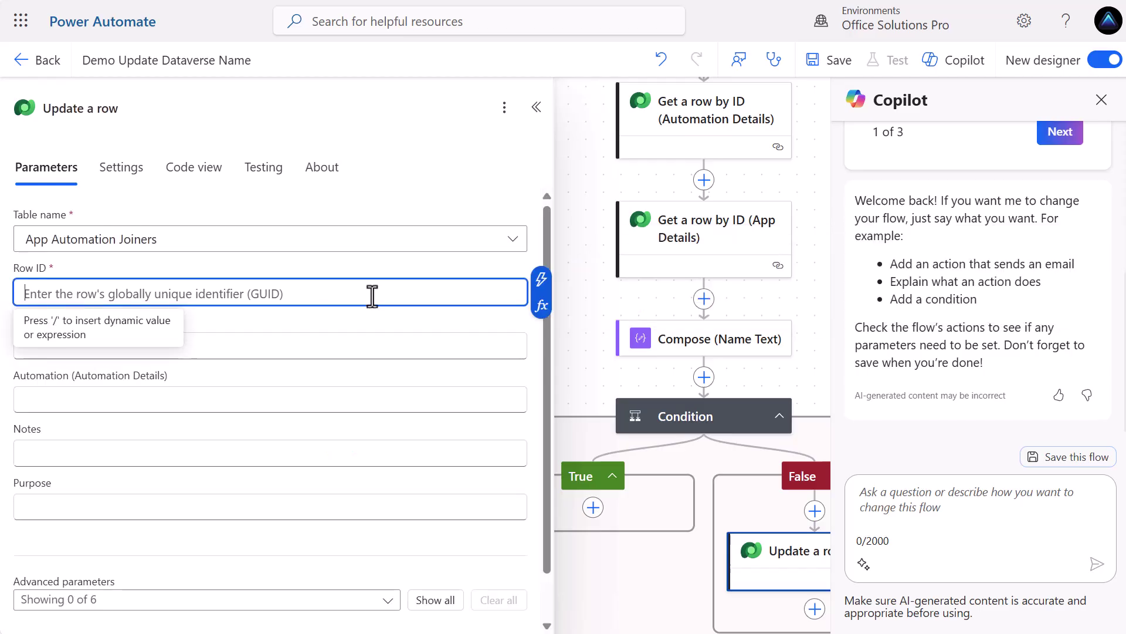
left_click(540, 280)
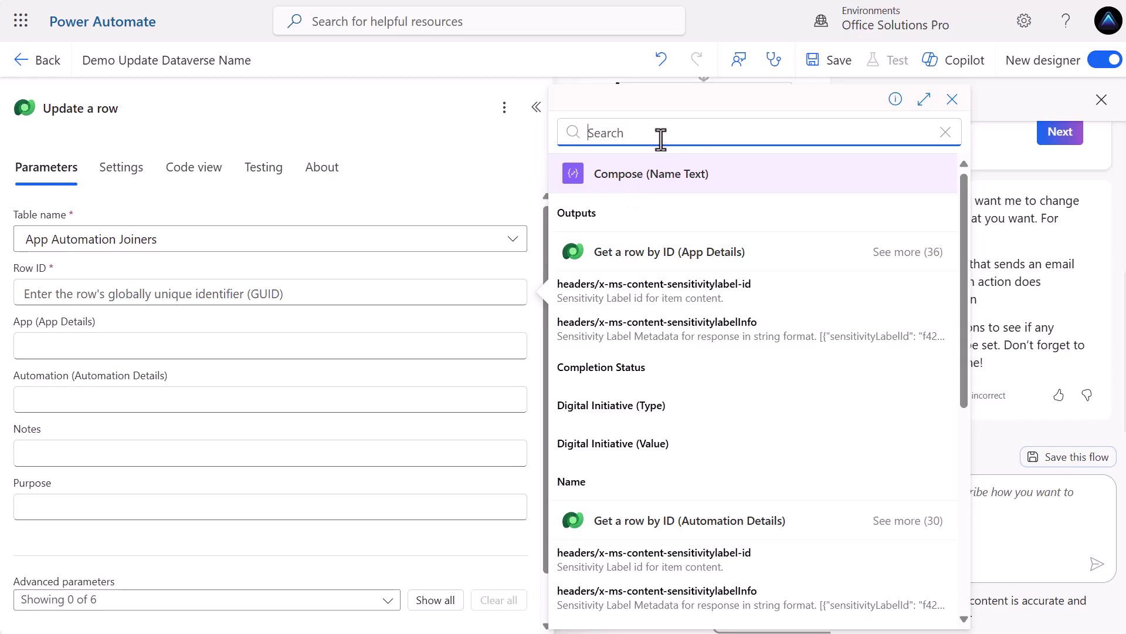
type("app au")
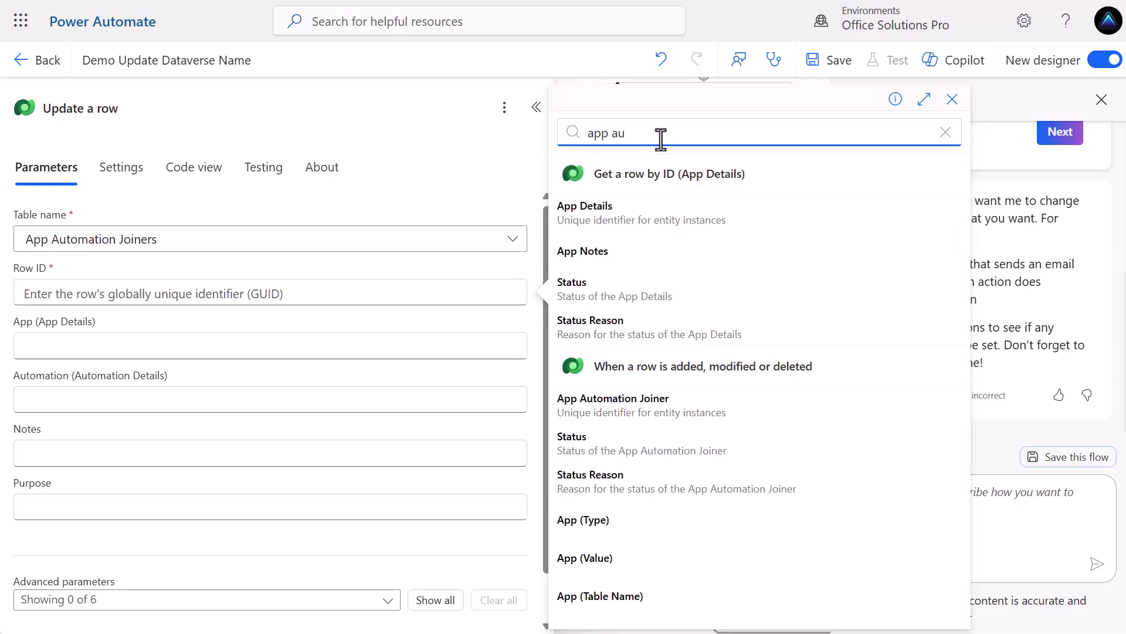
left_click(660, 414)
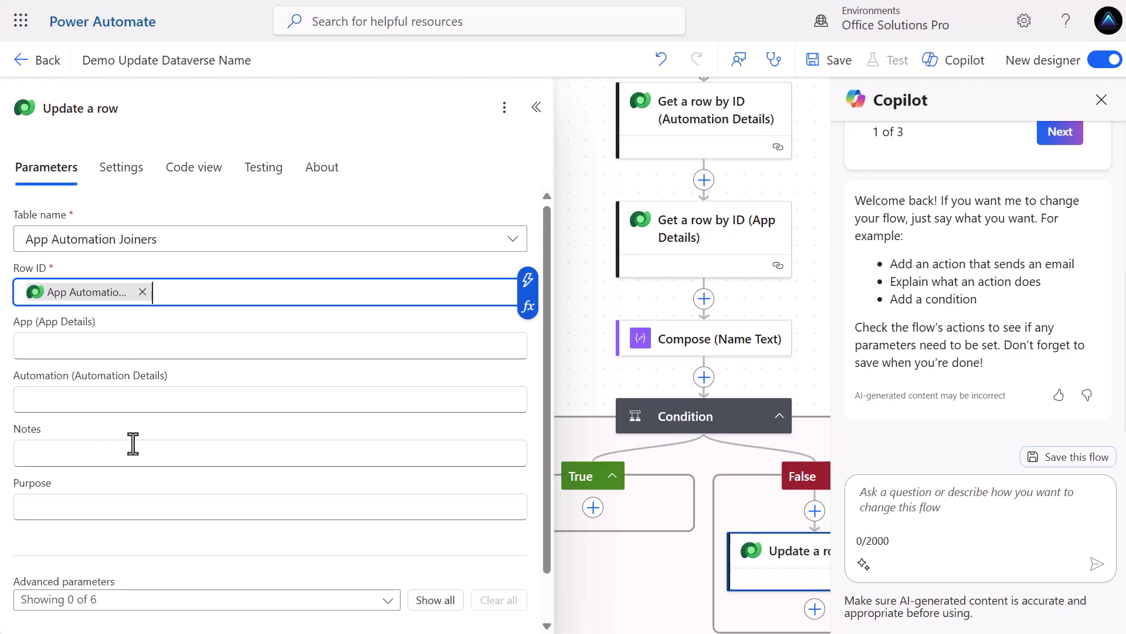
Set the update action's Notes to the Outputs of Compose (Name Text) and save the flow.
scroll(60, 402, "down", 1)
left_click(62, 401)
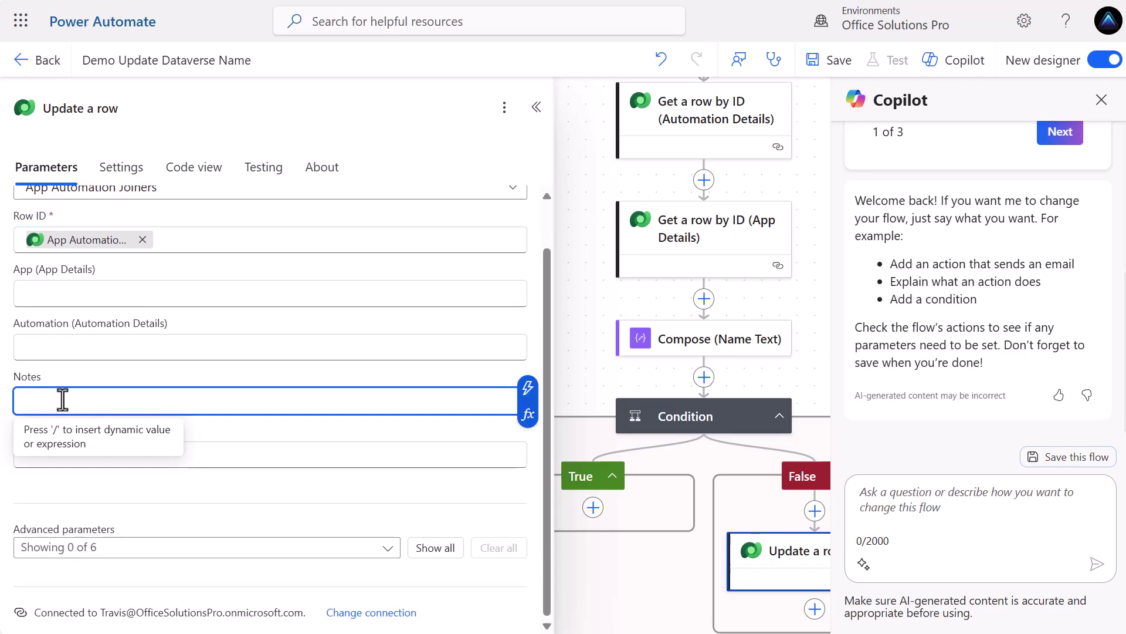
left_click(528, 388)
left_click(623, 226)
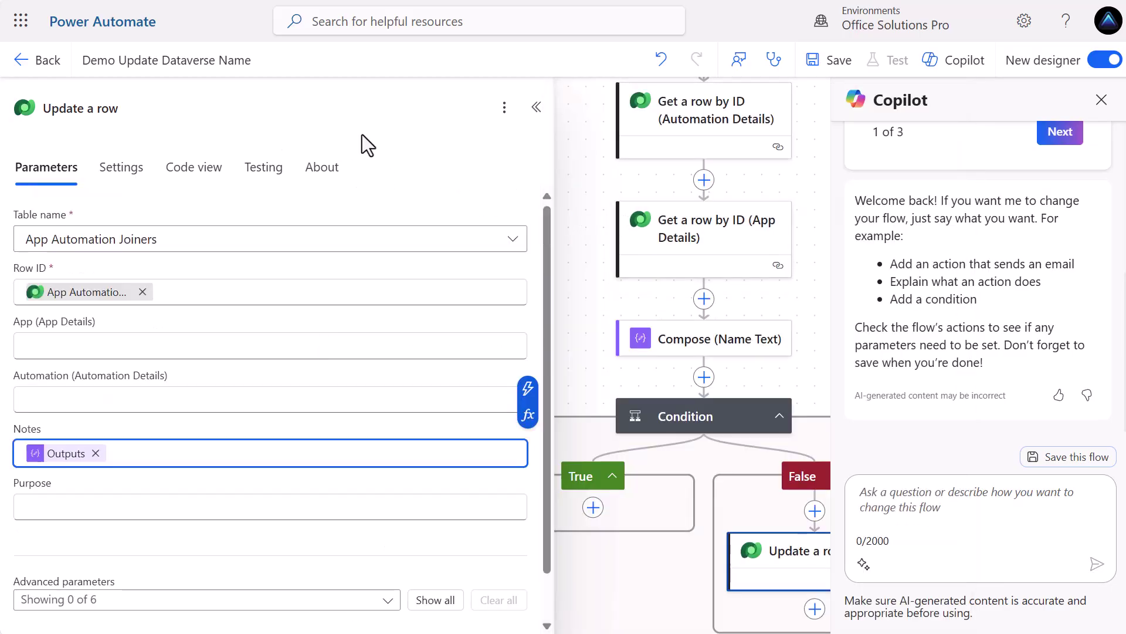
left_click(533, 112)
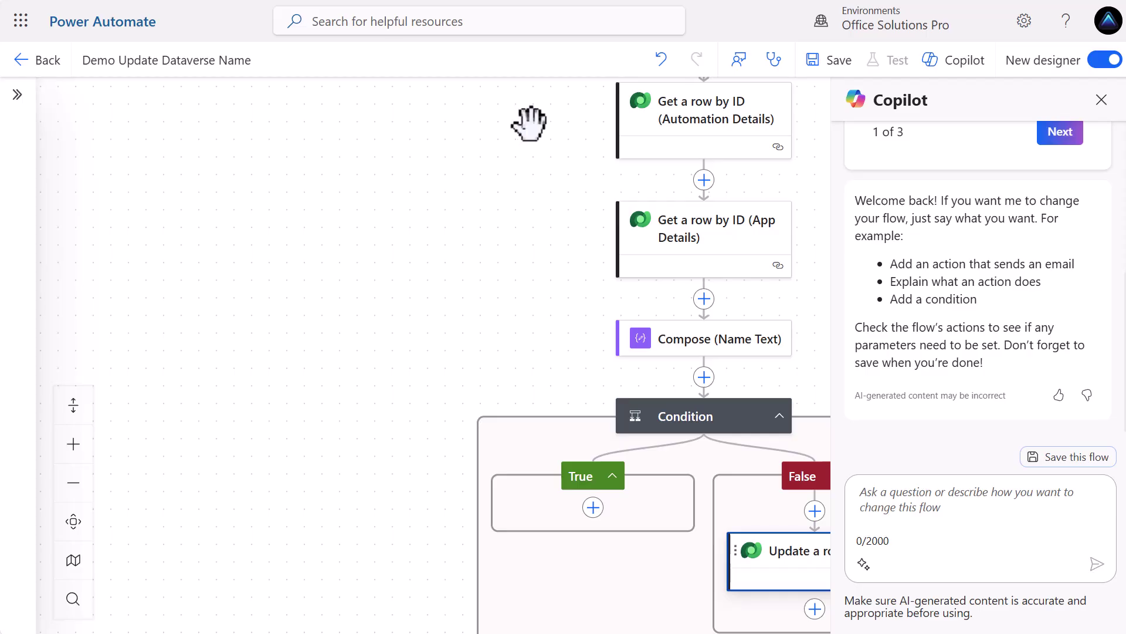
left_click(830, 64)
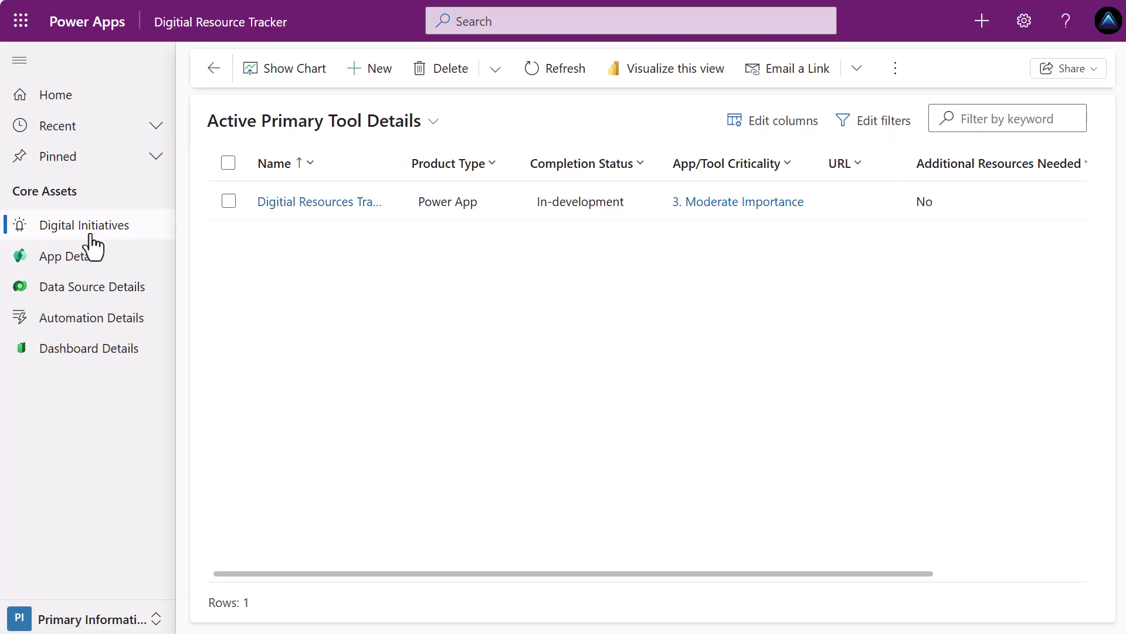
In the Digitial Resource Tracker app in Power Apps, open the Digitial Resources Tracker initiative and its associated Digitial Resource Tracker app record.
left_click(322, 203)
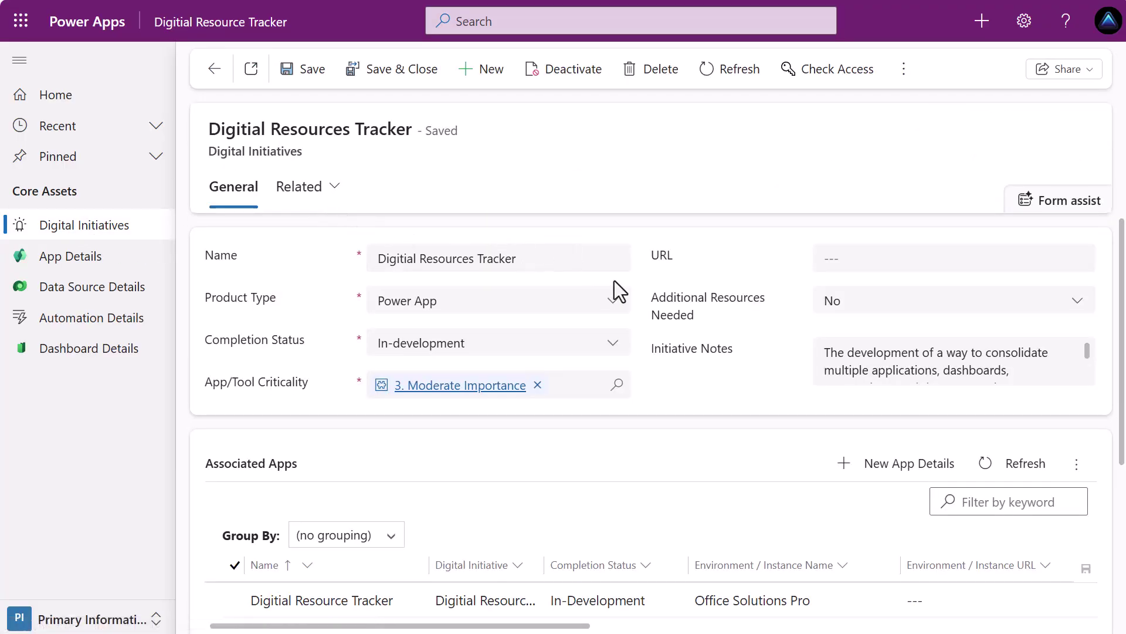
scroll(650, 298, "down", 2)
scroll(650, 298, "down", 3)
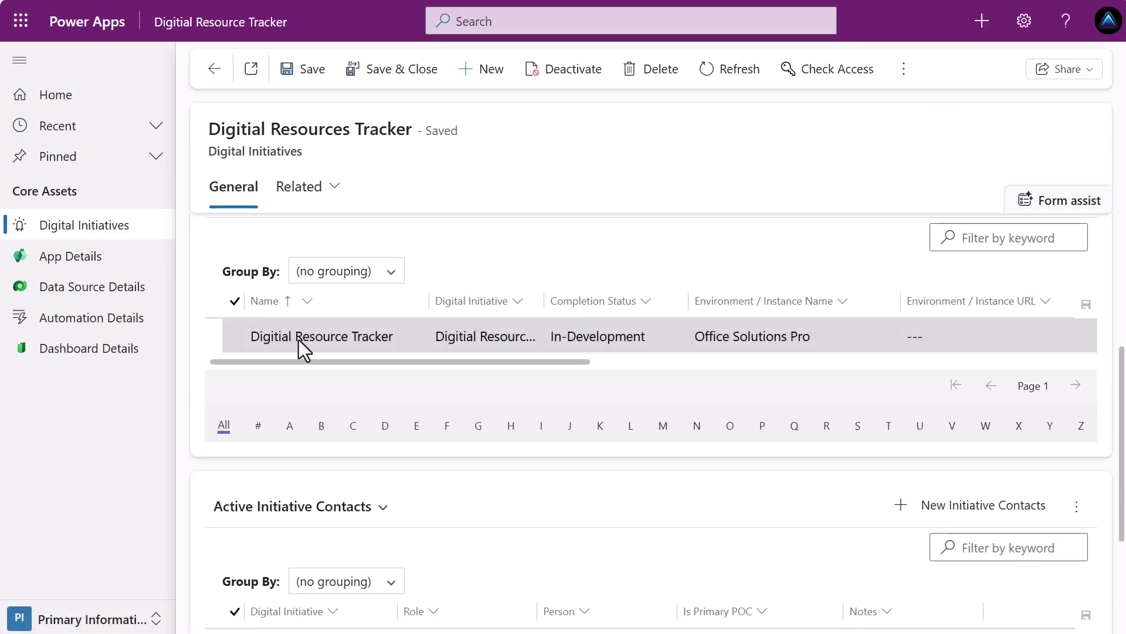
scroll(298, 339, "up", 3)
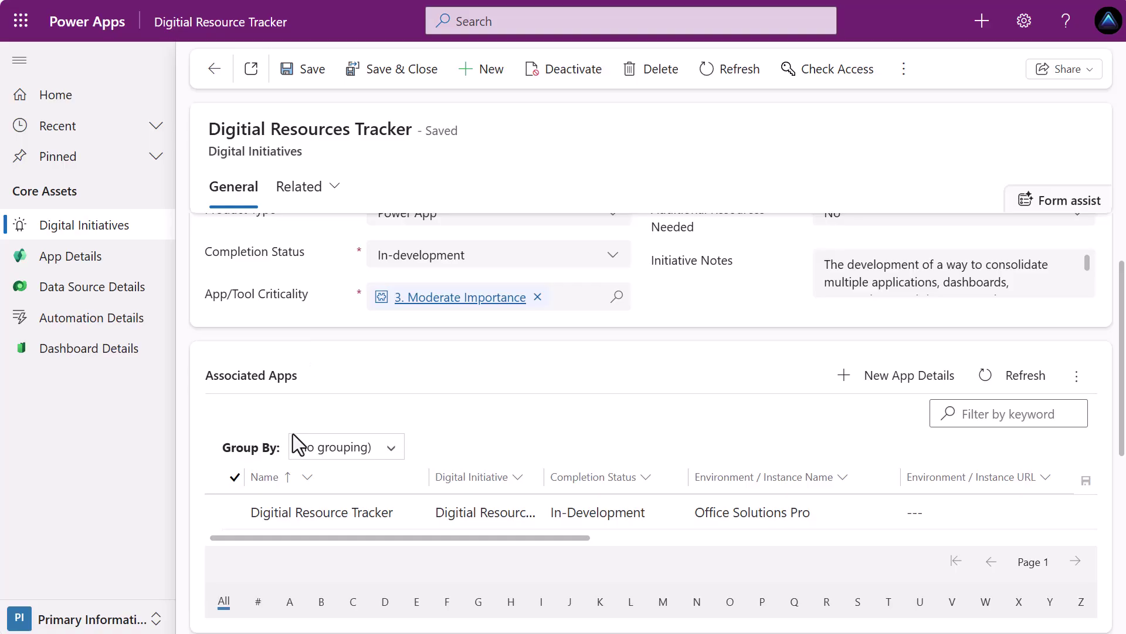
left_click(312, 520)
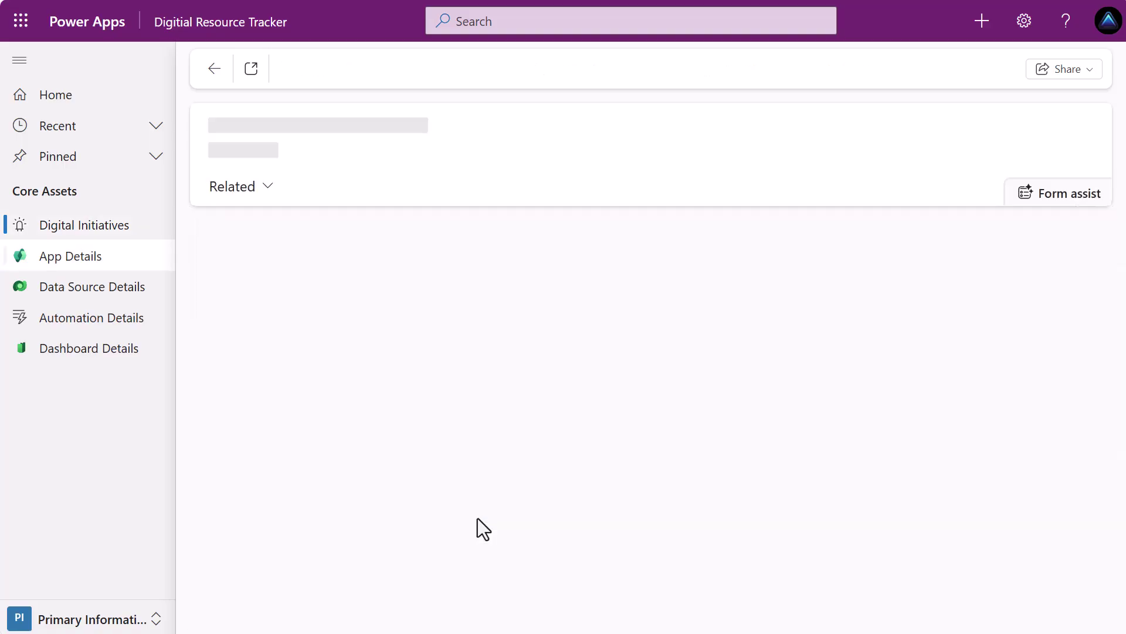
scroll(866, 445, "down", 4)
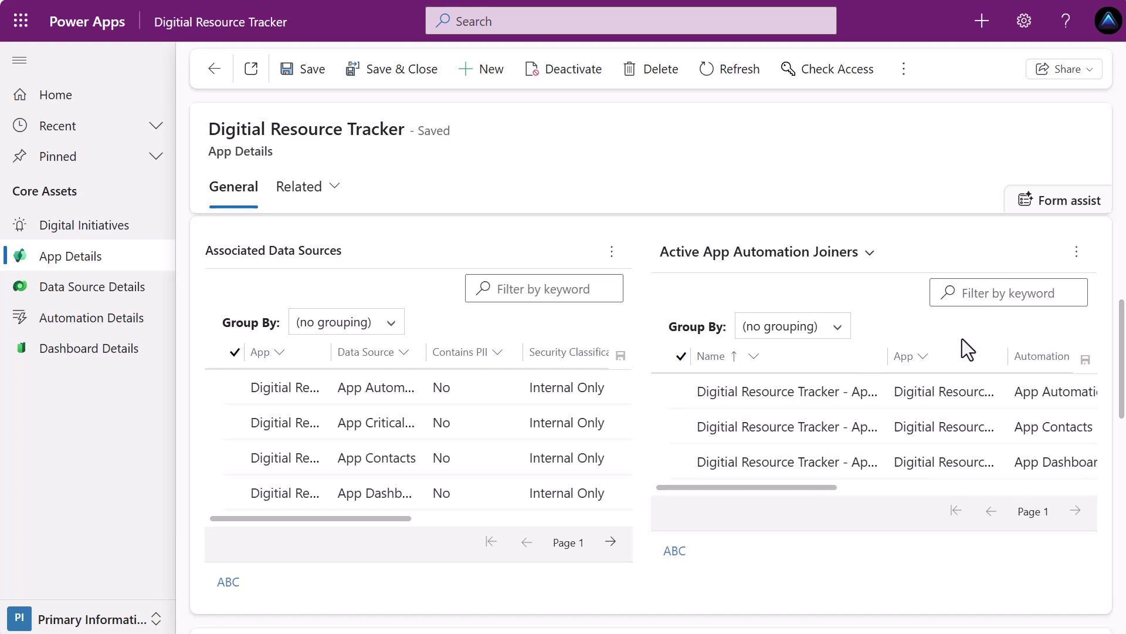
Create and save a new App Automation Joiner for this app with the App Data Source Joiner Name Update automation.
left_click(1077, 253)
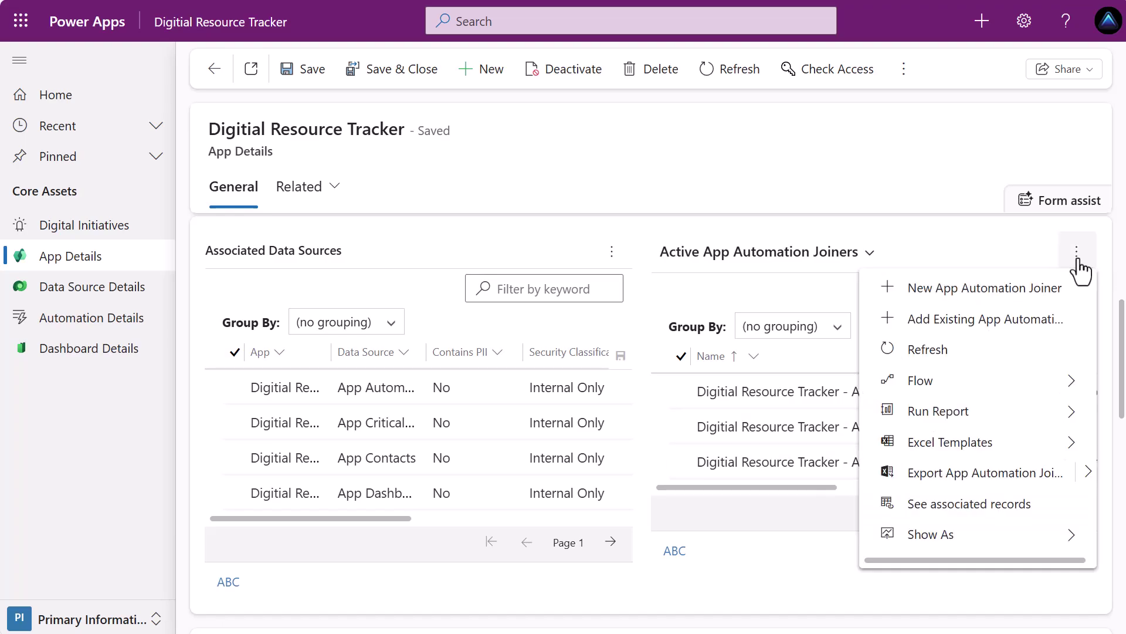
left_click(1044, 298)
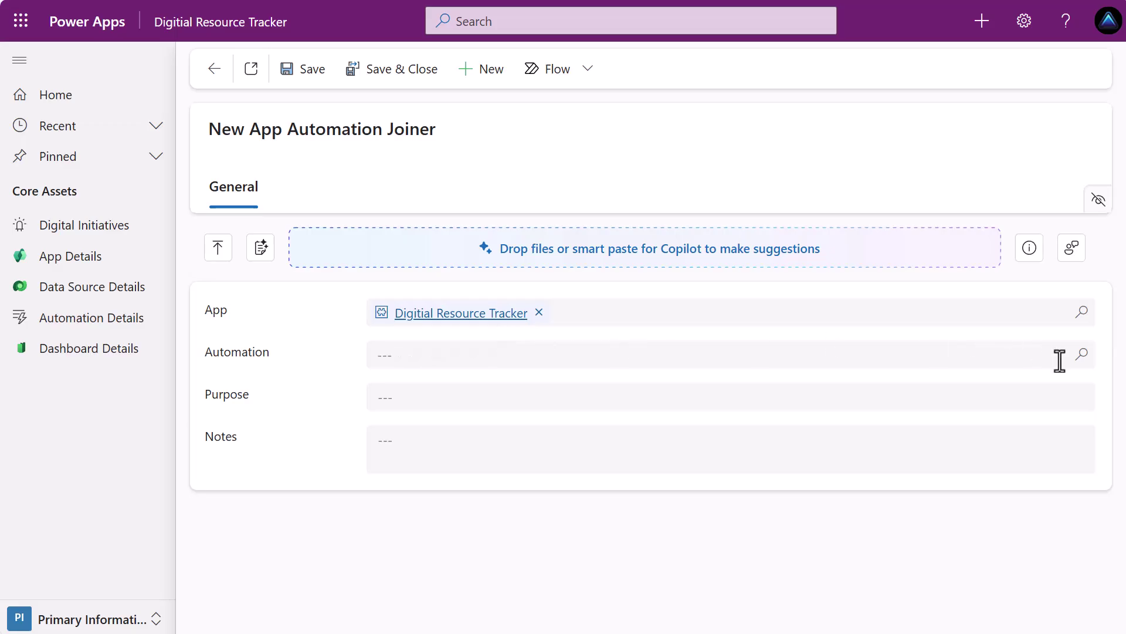
left_click(1083, 356)
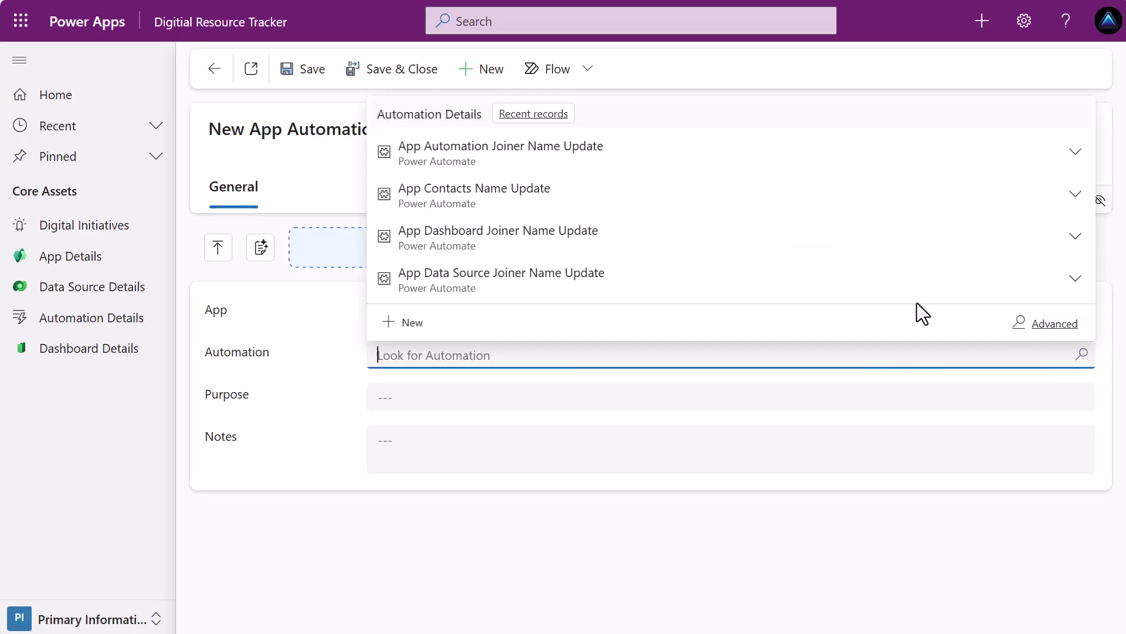
left_click(547, 293)
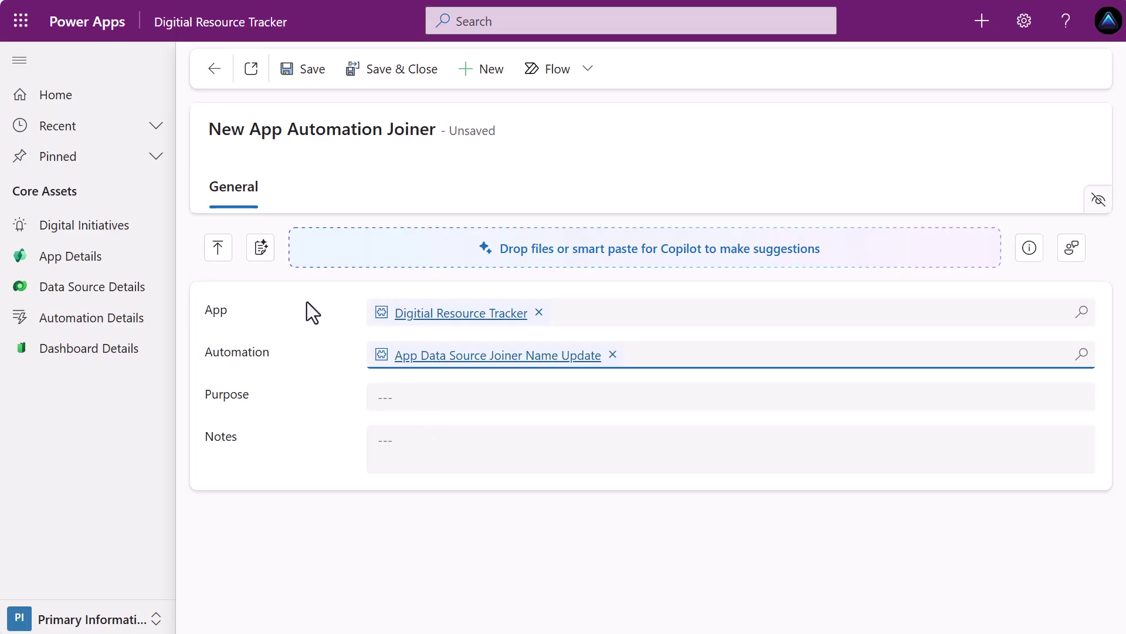
left_click(302, 69)
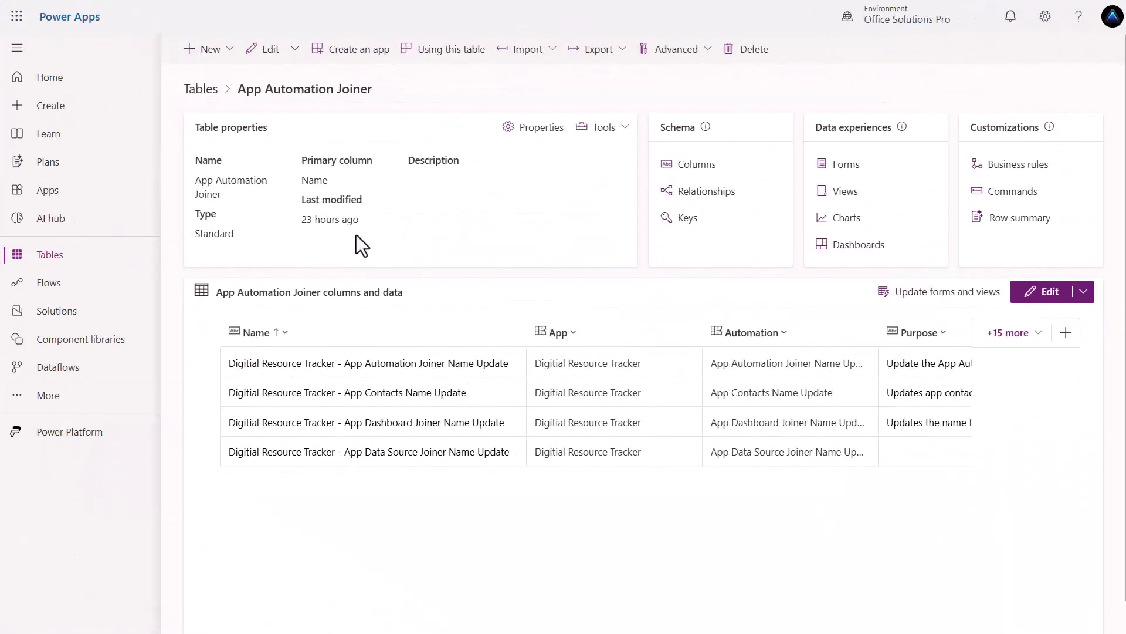
In the App Automation Joiner table, widen the Notes column and check the row for App Data Source Joiner Name Update.
scroll(387, 329, "down", 1)
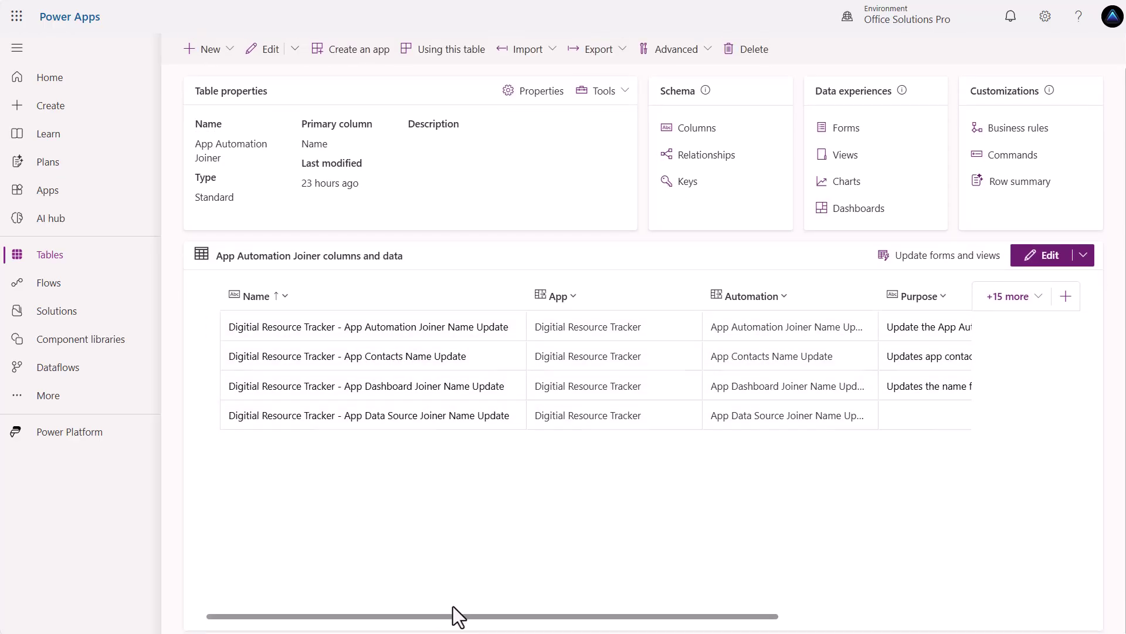
left_click_drag(460, 617, 665, 619)
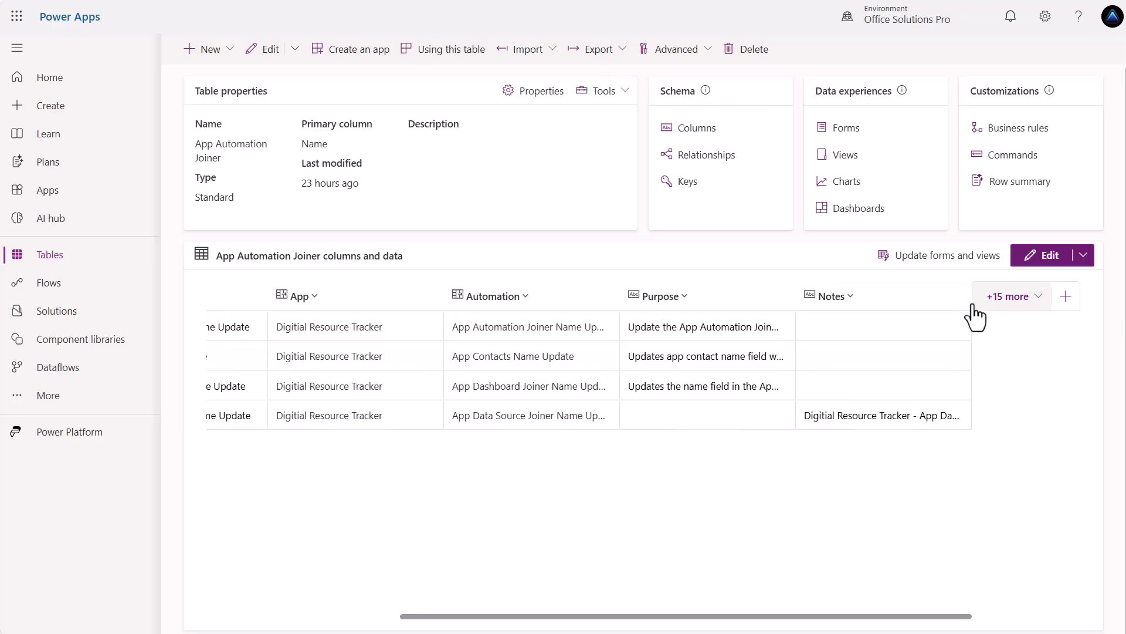
left_click_drag(969, 302, 1016, 302)
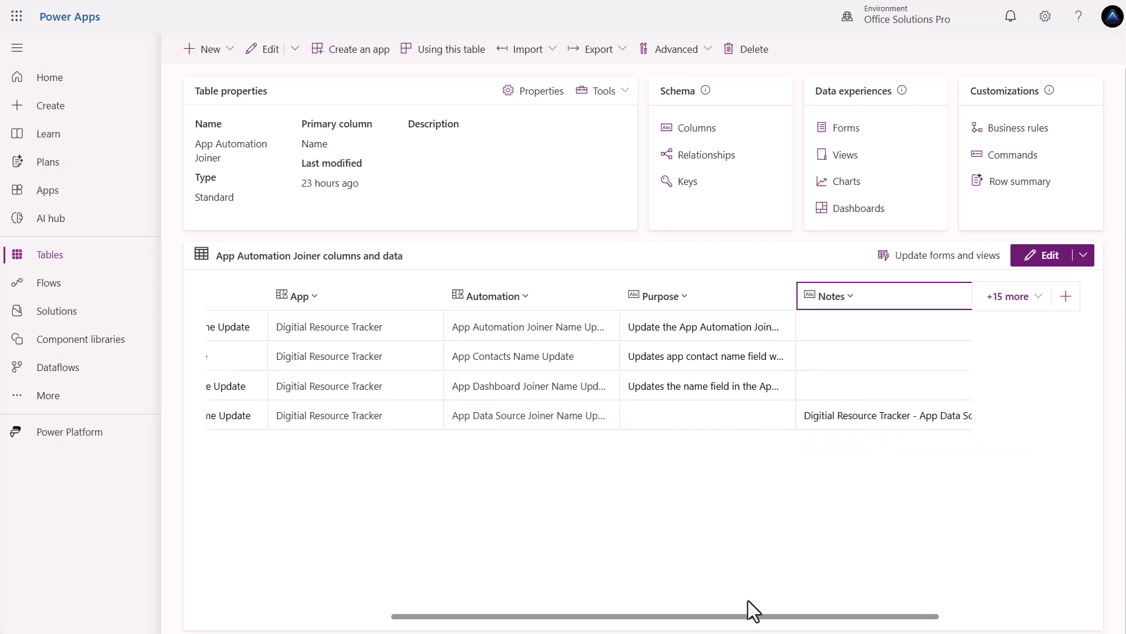
left_click_drag(746, 616, 562, 626)
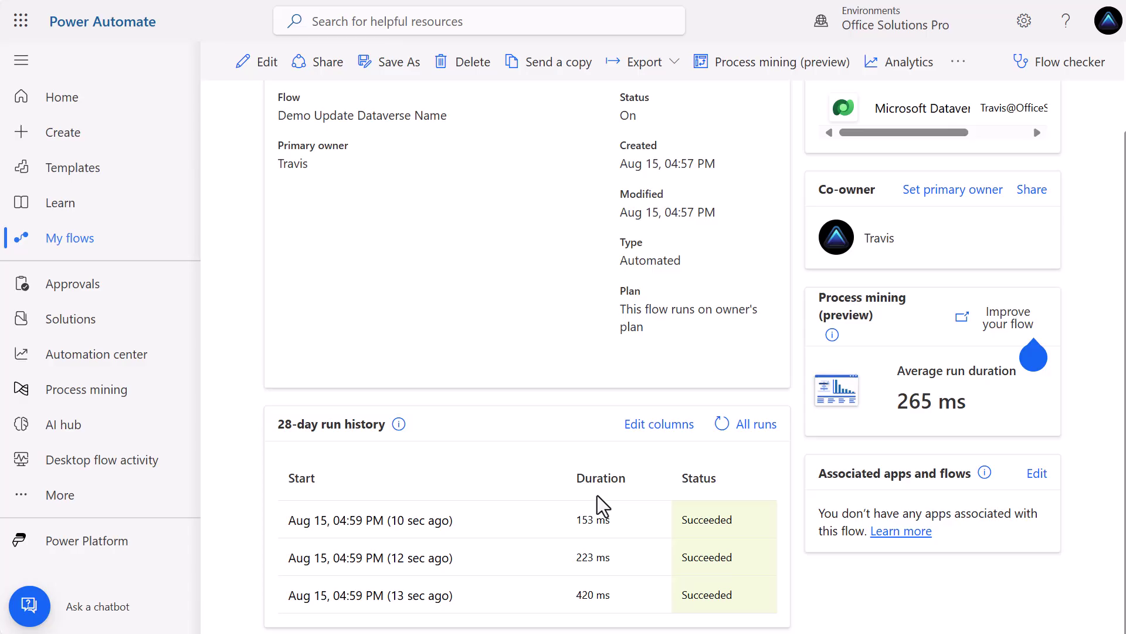
Review the details and 28-day run history of the Demo Update Dataverse Name flow in Power Automate.
scroll(595, 405, "up", 2)
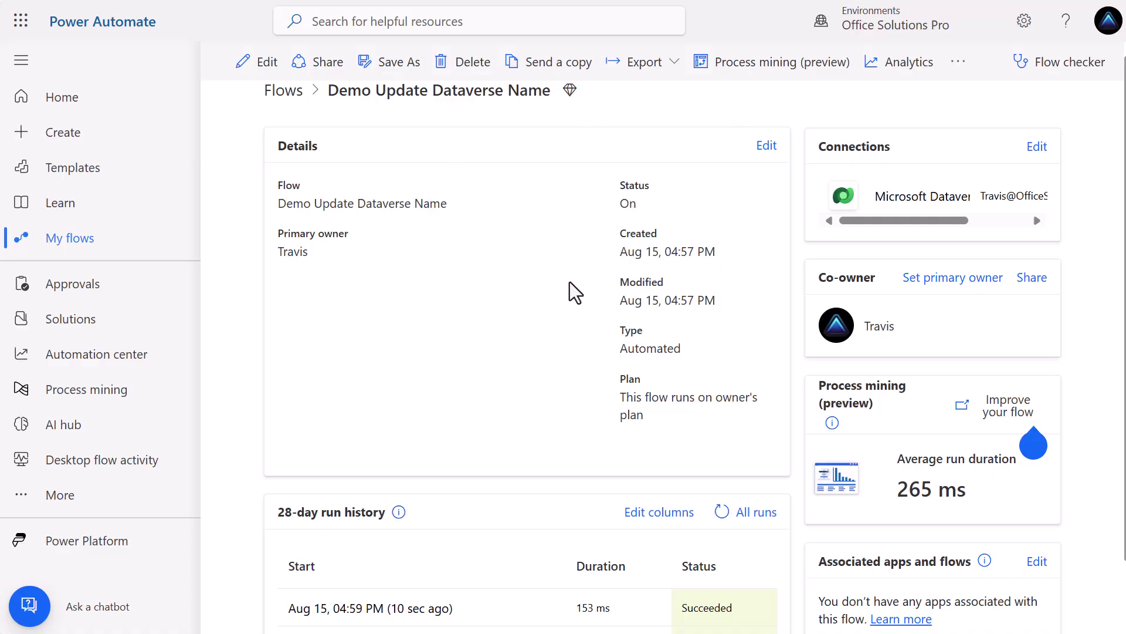
scroll(569, 281, "down", 2)
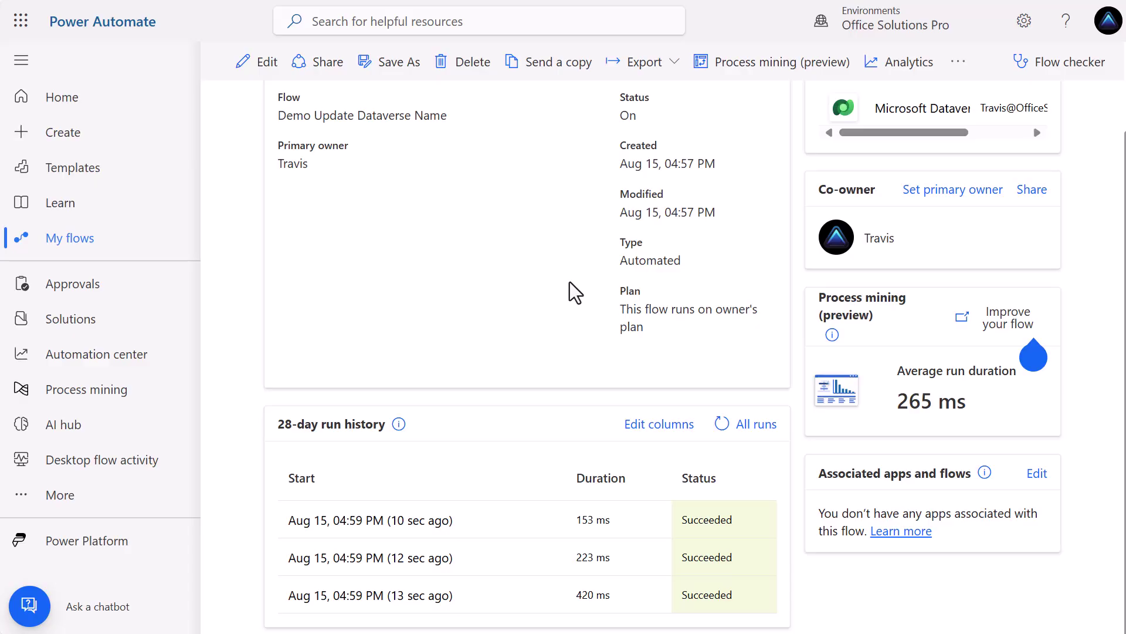
scroll(567, 411, "up", 2)
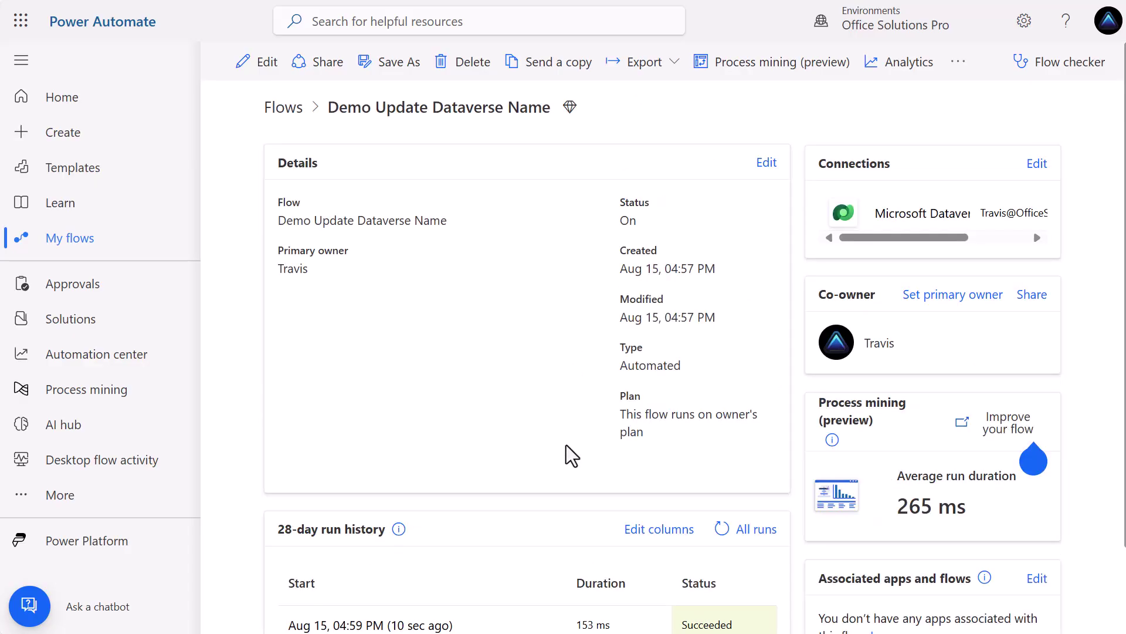
scroll(565, 445, "down", 2)
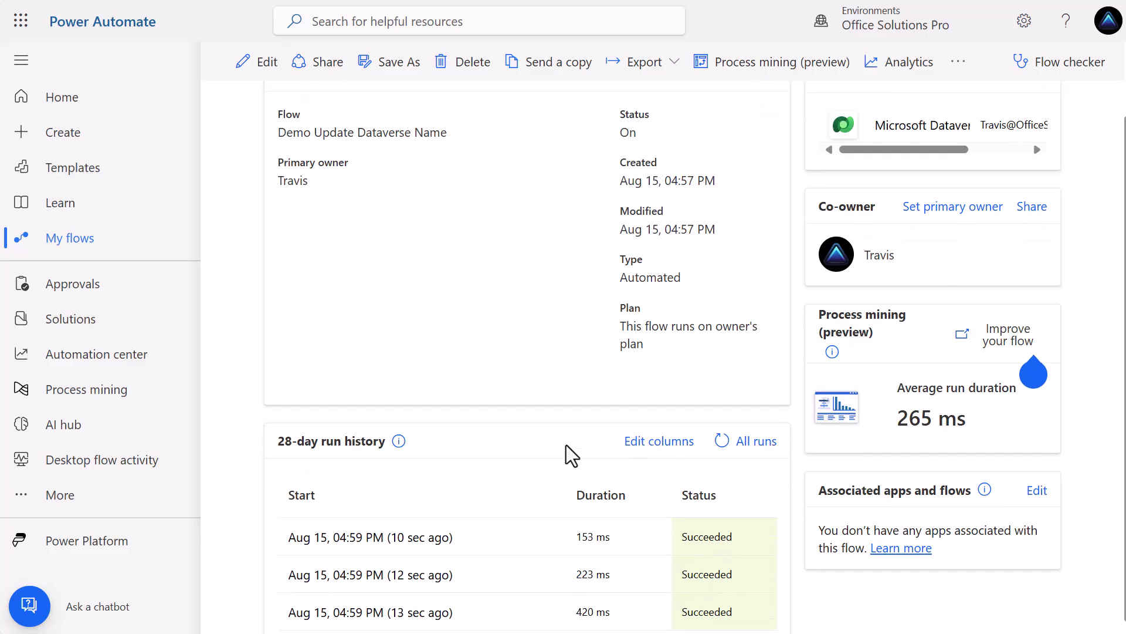
scroll(566, 445, "up", 2)
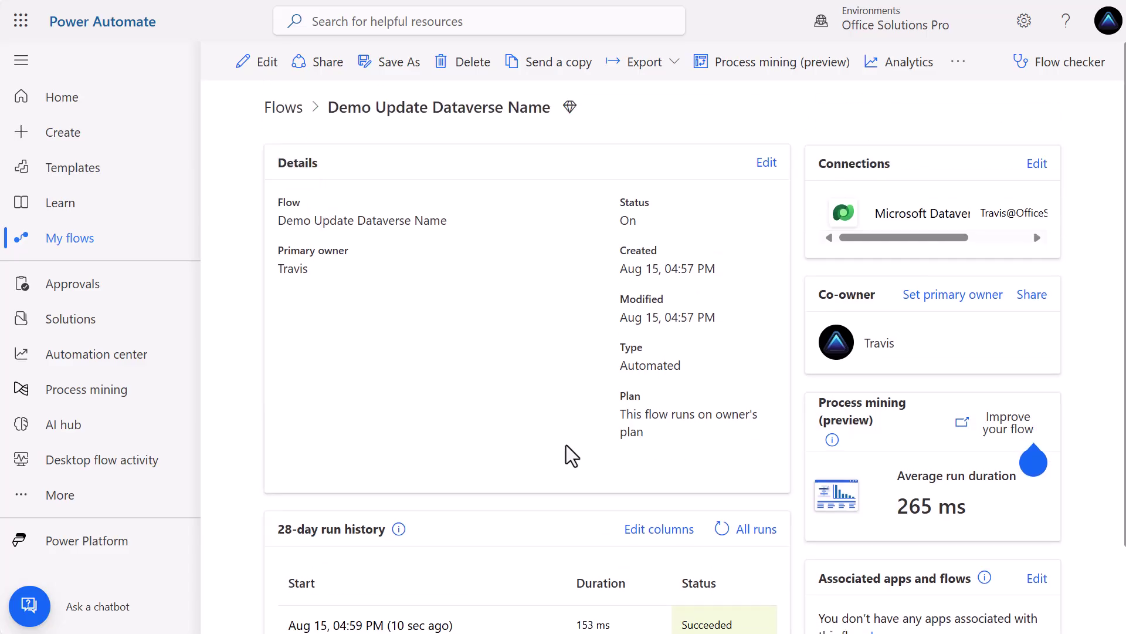
scroll(384, 282, "down", 2)
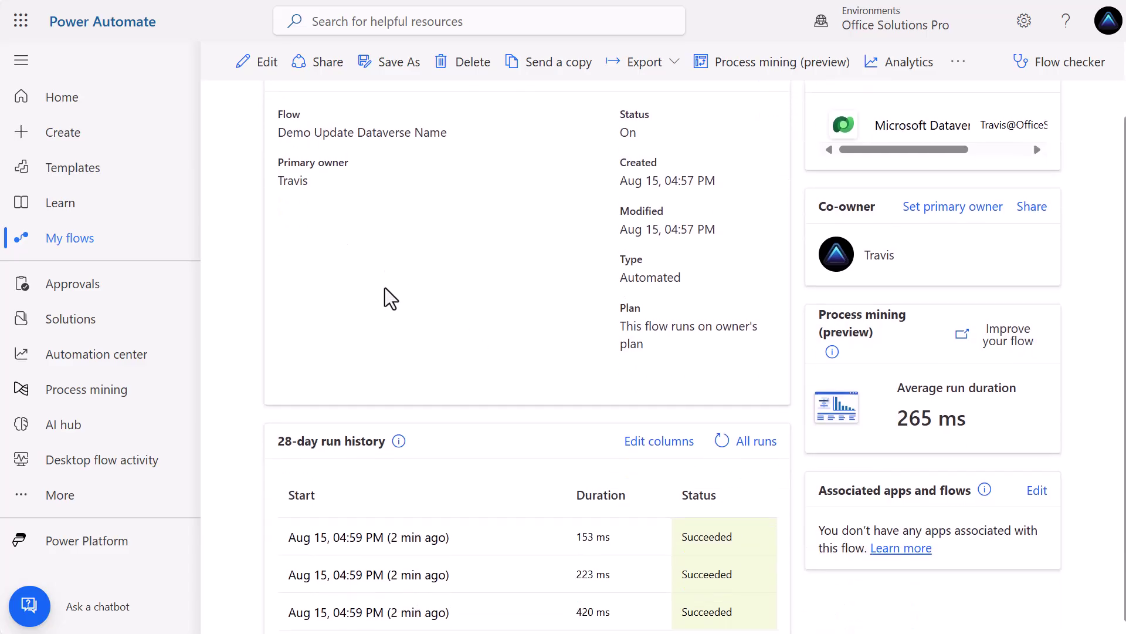
Open the most recent flow run and examine the inputs, outputs and properties of its "When a row is added, modified or deleted" trigger.
left_click(370, 538)
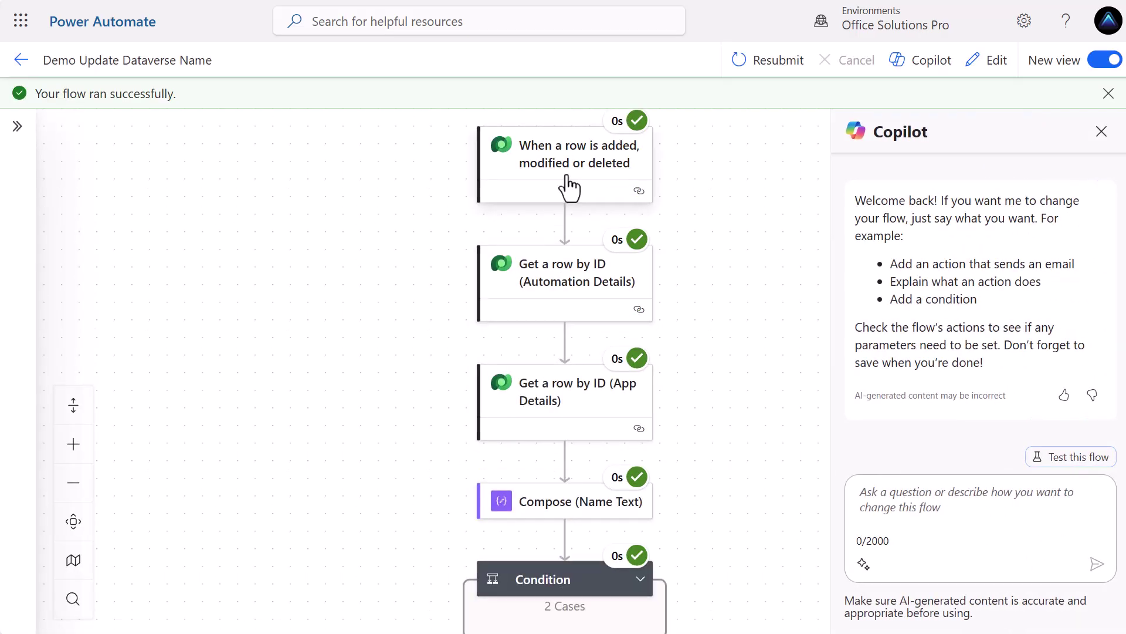
left_click(571, 188)
scroll(358, 346, "down", 2)
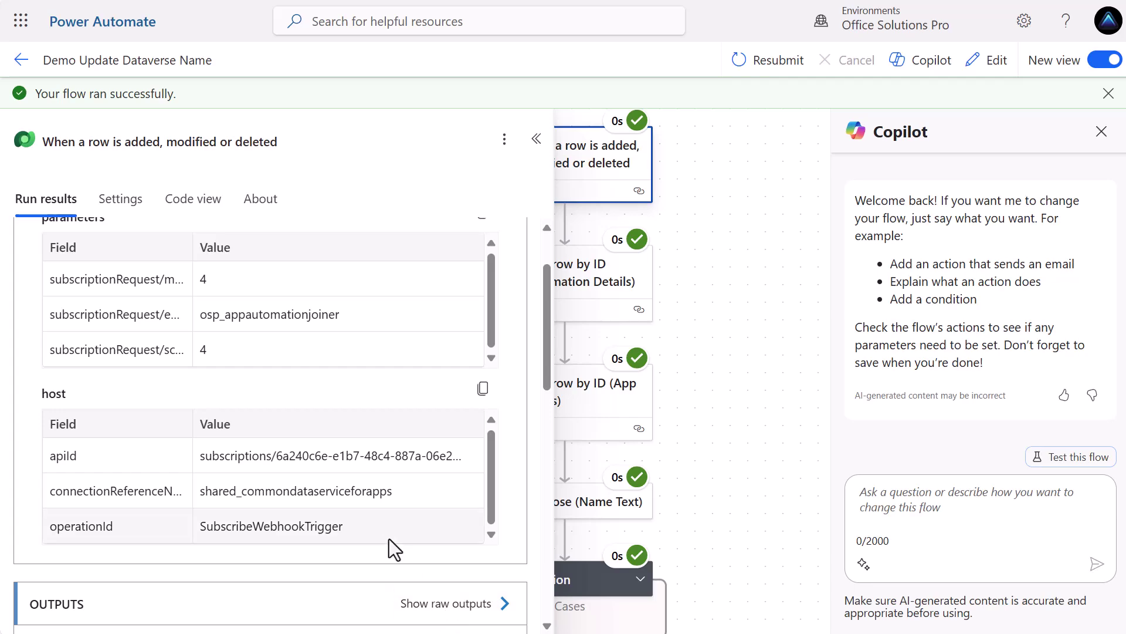
scroll(362, 388, "up", 2)
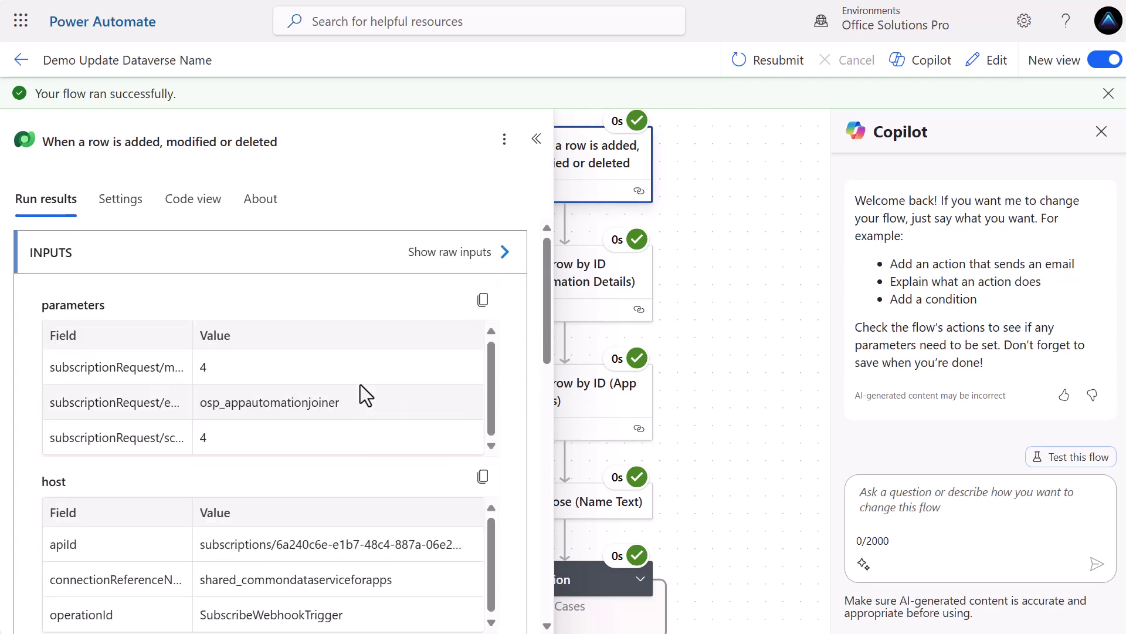
scroll(361, 385, "down", 8)
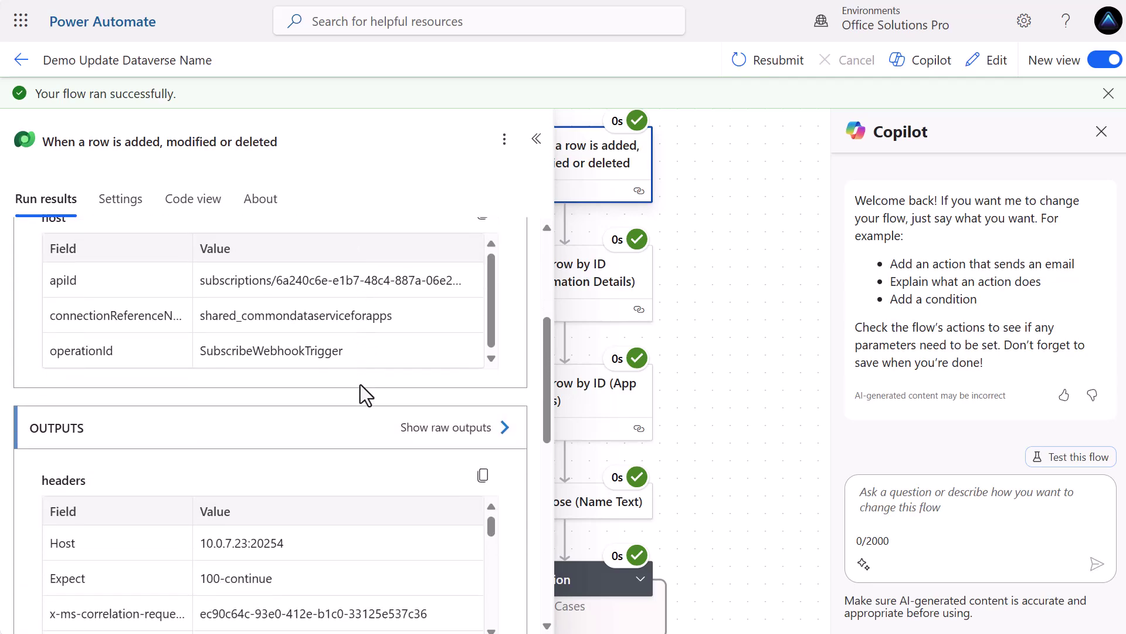
scroll(306, 508, "down", 7)
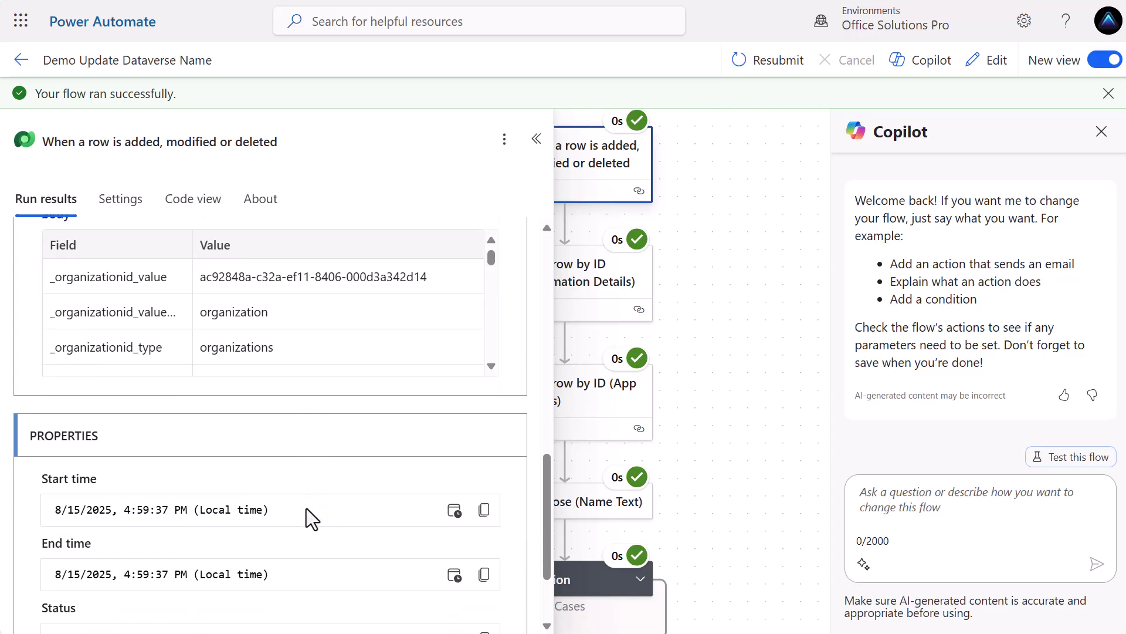
scroll(306, 508, "up", 6)
scroll(306, 508, "up", 1)
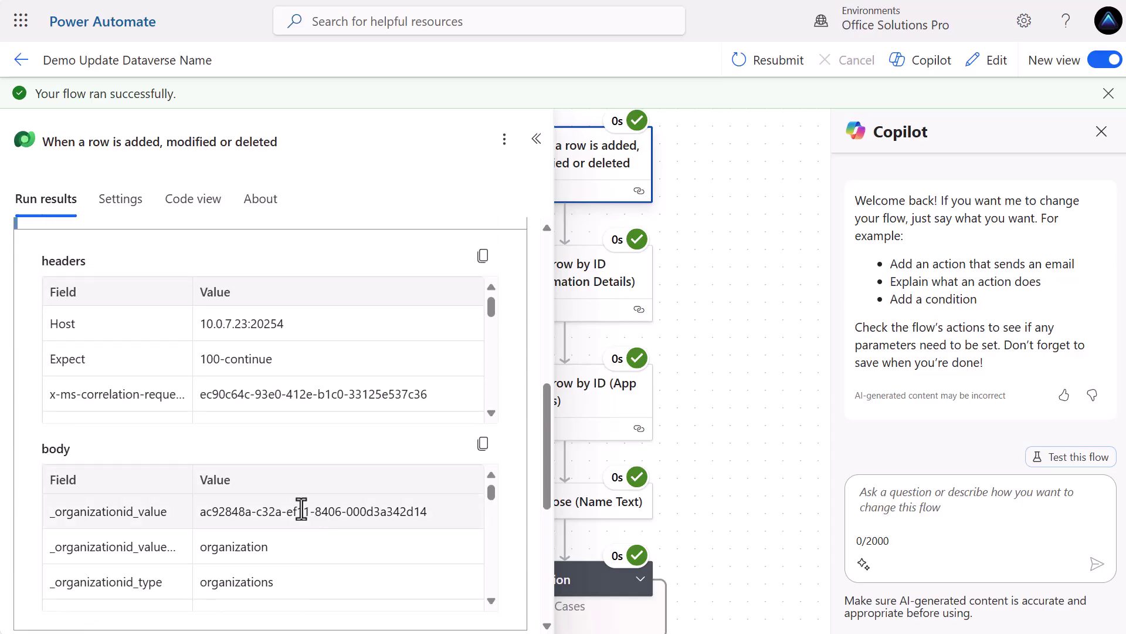